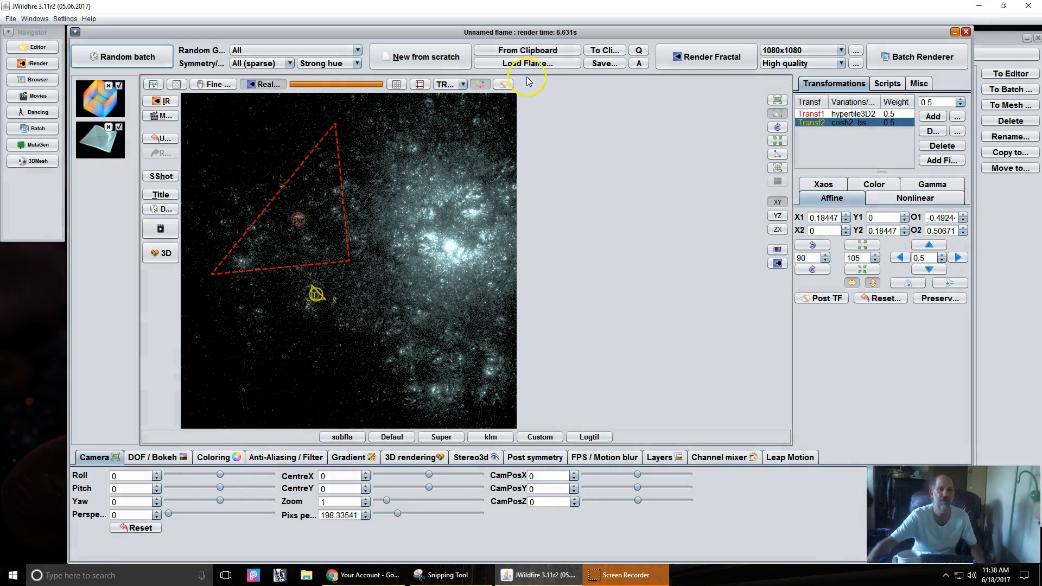
# Load the colour-grid cube flame, 3D Baseline_FullColorGrid, into the flame editor
pyautogui.click(96, 99)
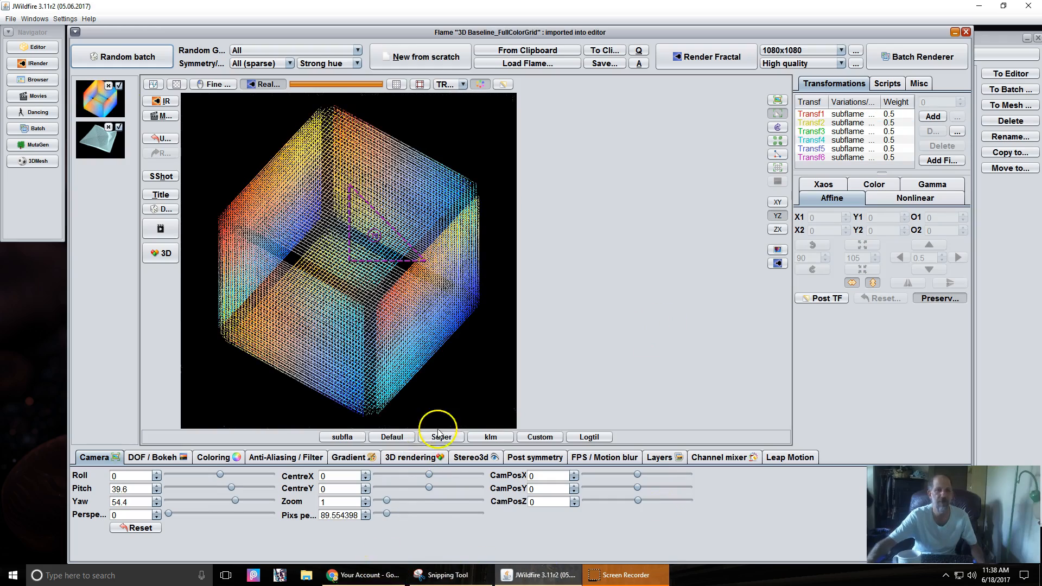
# Switch to Chrome and open the JWF F bookmark from the JWF folder in a new tab to view the forum's active topics
pyautogui.moveTo(366, 579)
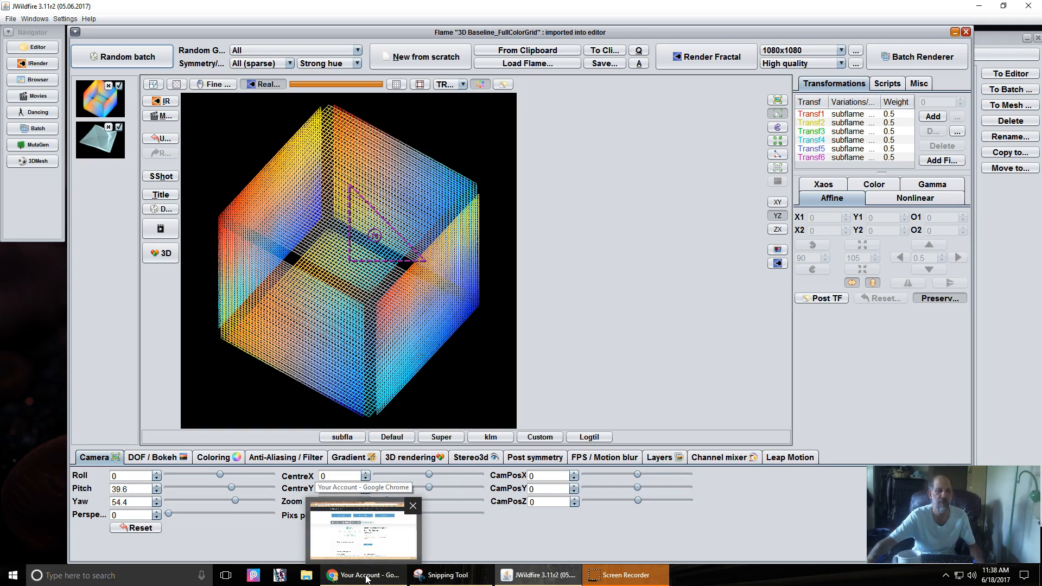
pyautogui.click(367, 579)
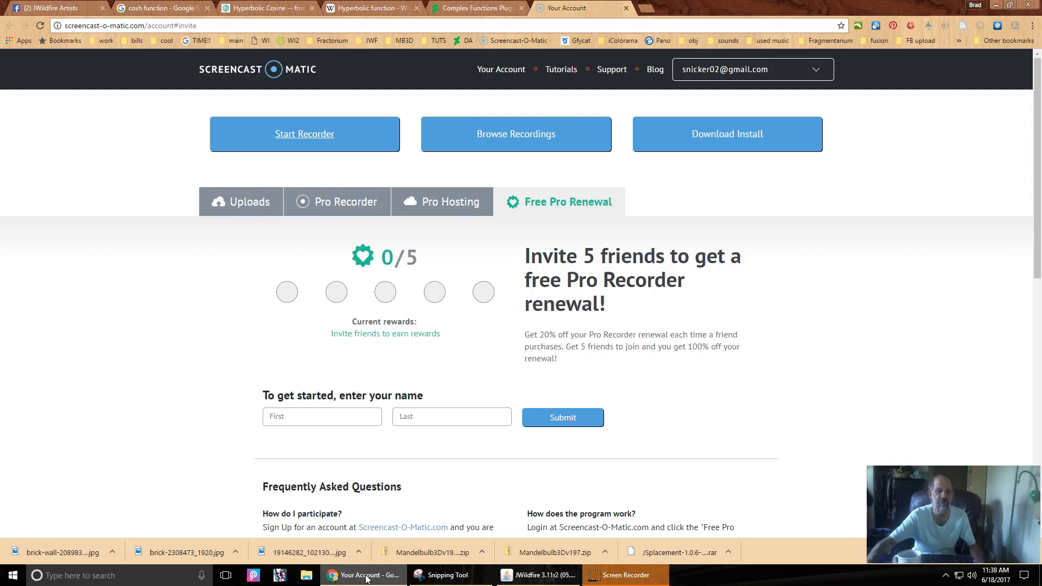
pyautogui.click(174, 6)
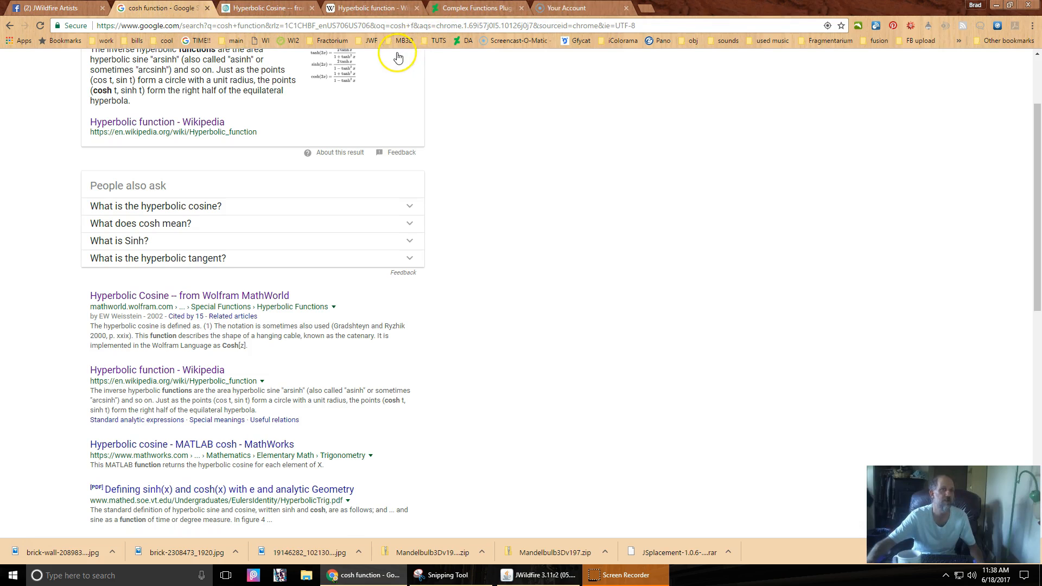
pyautogui.click(369, 40)
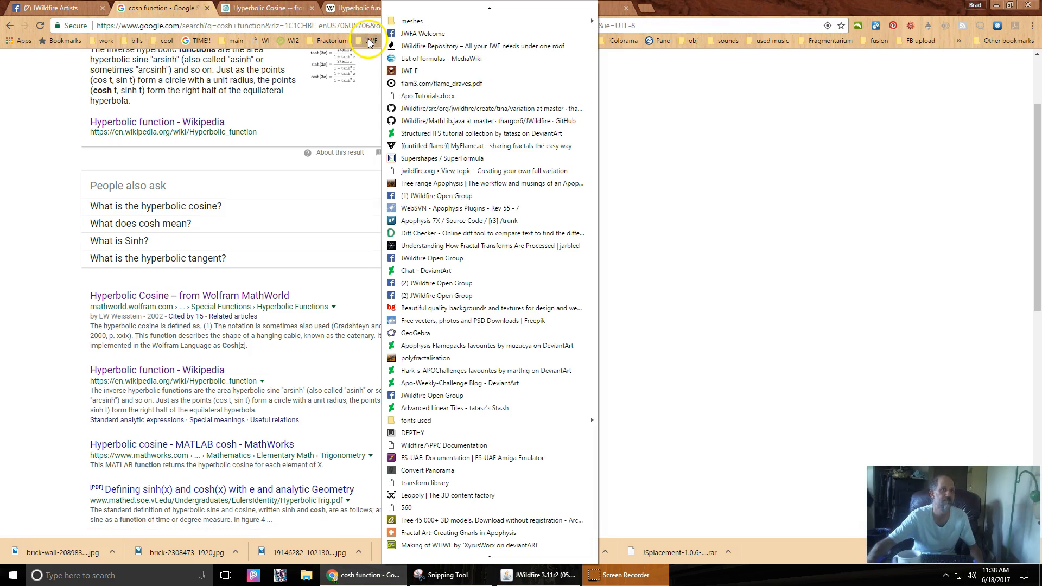
pyautogui.rightClick(414, 73)
pyautogui.click(448, 81)
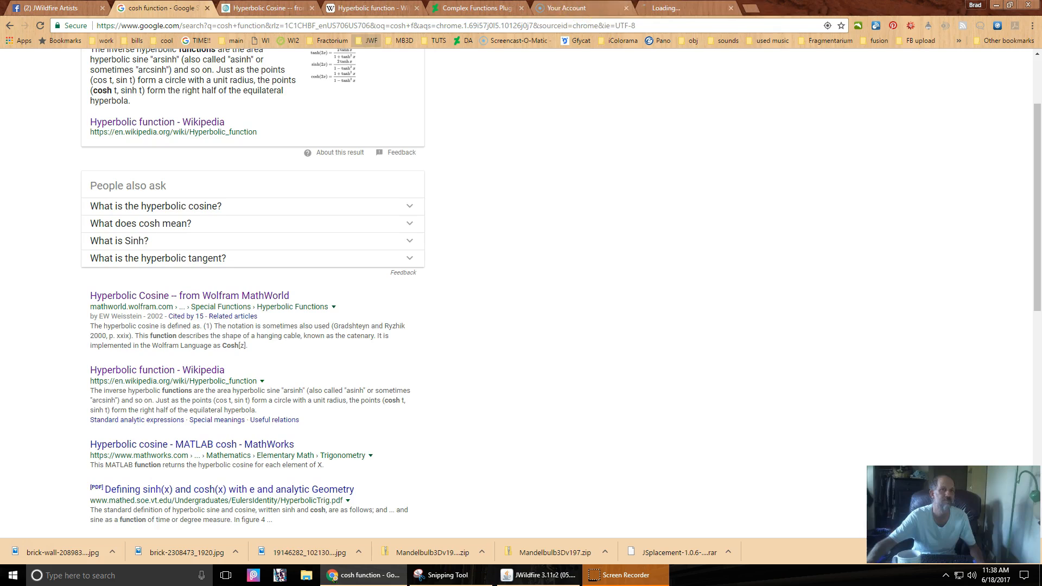
pyautogui.click(678, 8)
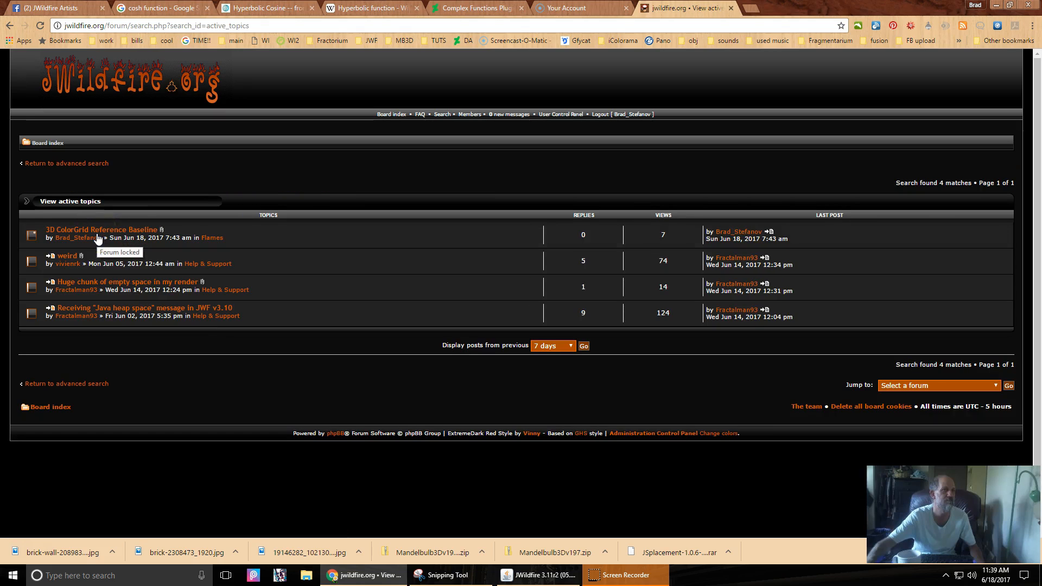
# Open the 3D ColorGrid Reference Baseline topic and examine the posted cube image and its description
pyautogui.click(99, 230)
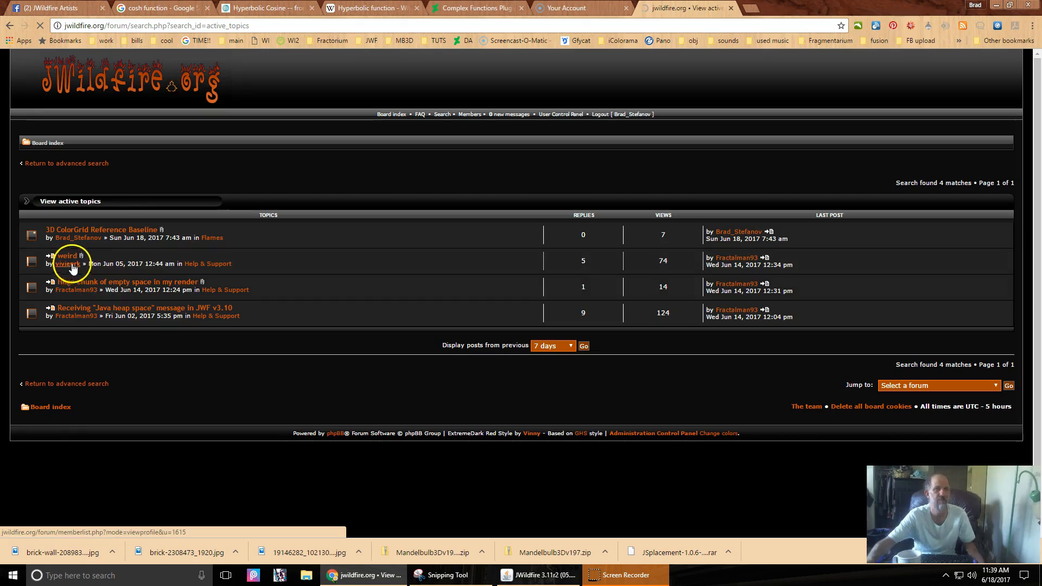
pyautogui.scroll(-2, 30, 336)
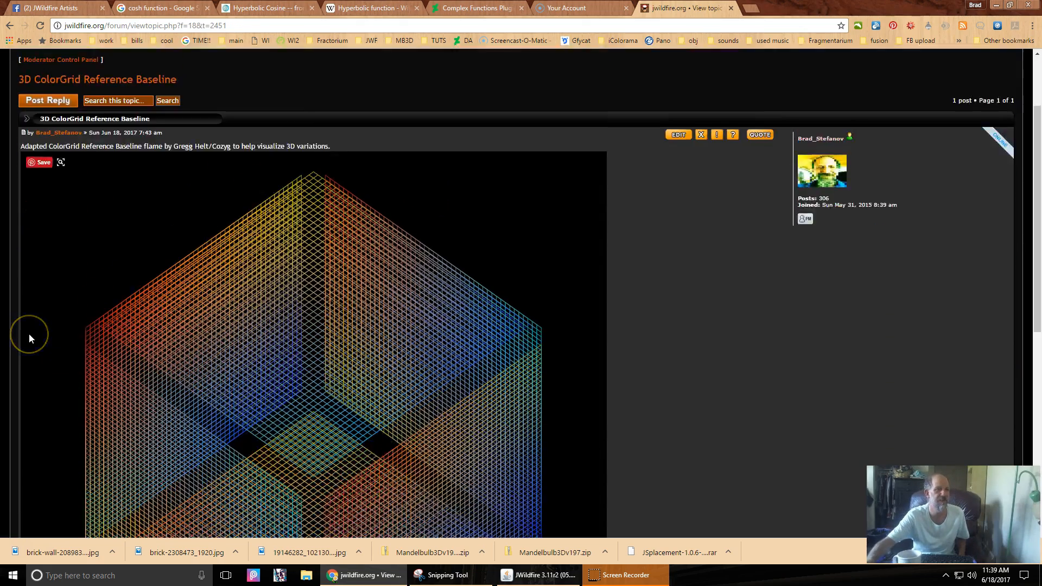
pyautogui.scroll(-3, 29, 334)
pyautogui.scroll(4, 29, 335)
pyautogui.scroll(-3, 30, 335)
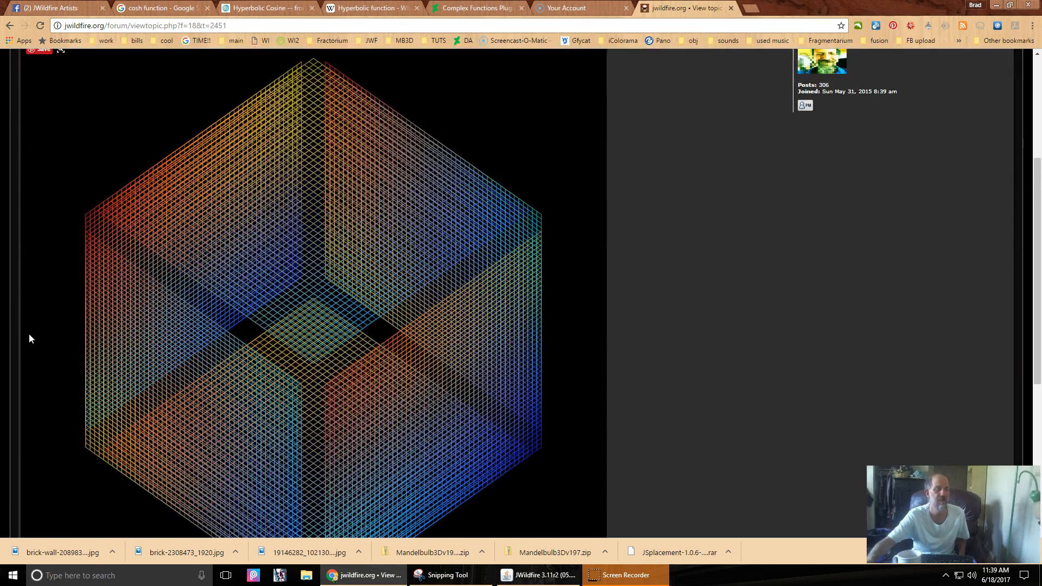
pyautogui.scroll(3, 29, 338)
pyautogui.scroll(-2, 29, 339)
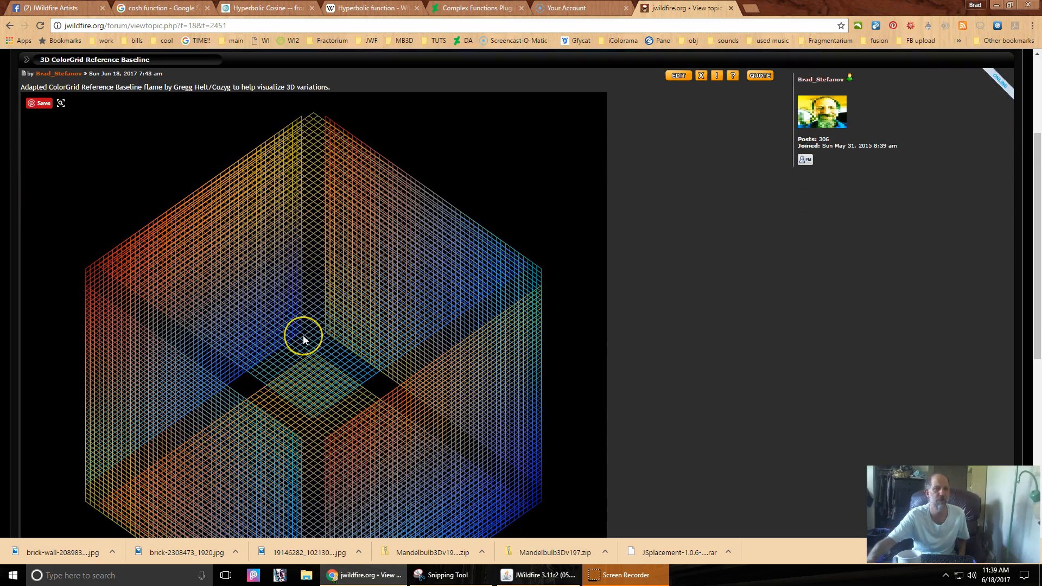
pyautogui.scroll(-3, 302, 338)
pyautogui.scroll(3, 303, 337)
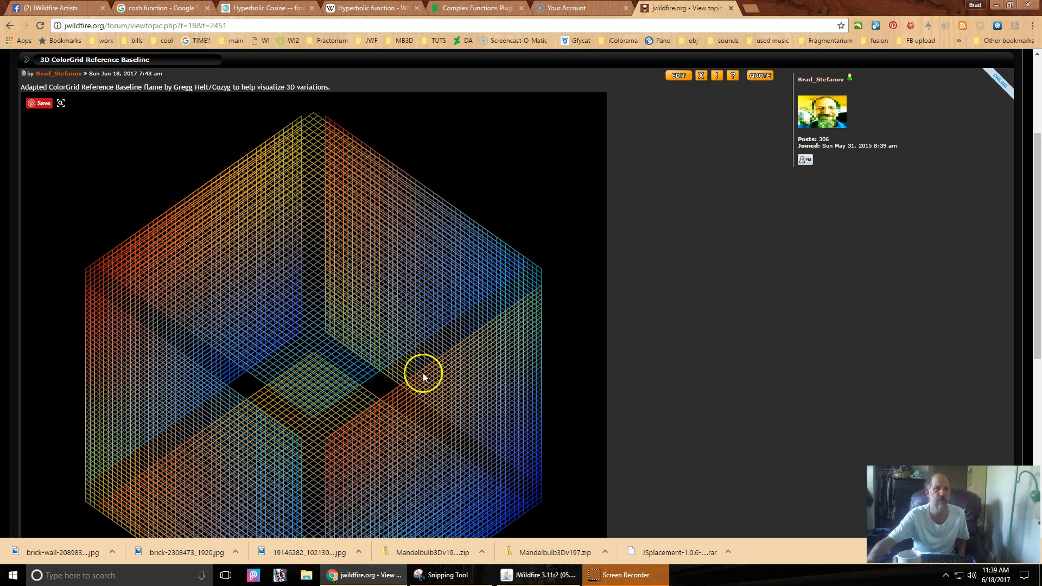
pyautogui.scroll(-1, 337, 344)
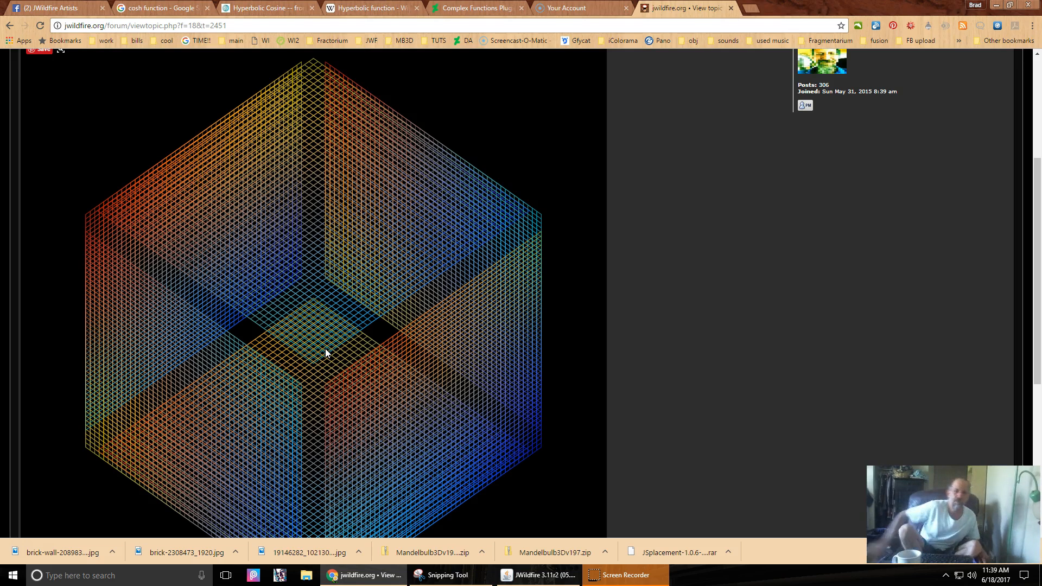
pyautogui.click(326, 354)
pyautogui.click(609, 578)
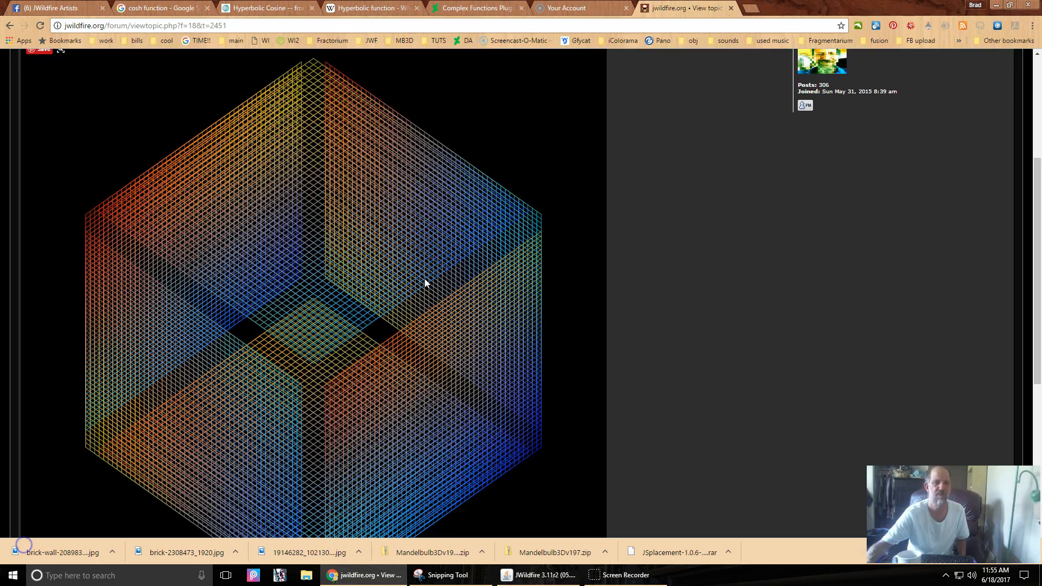
pyautogui.scroll(5, 425, 278)
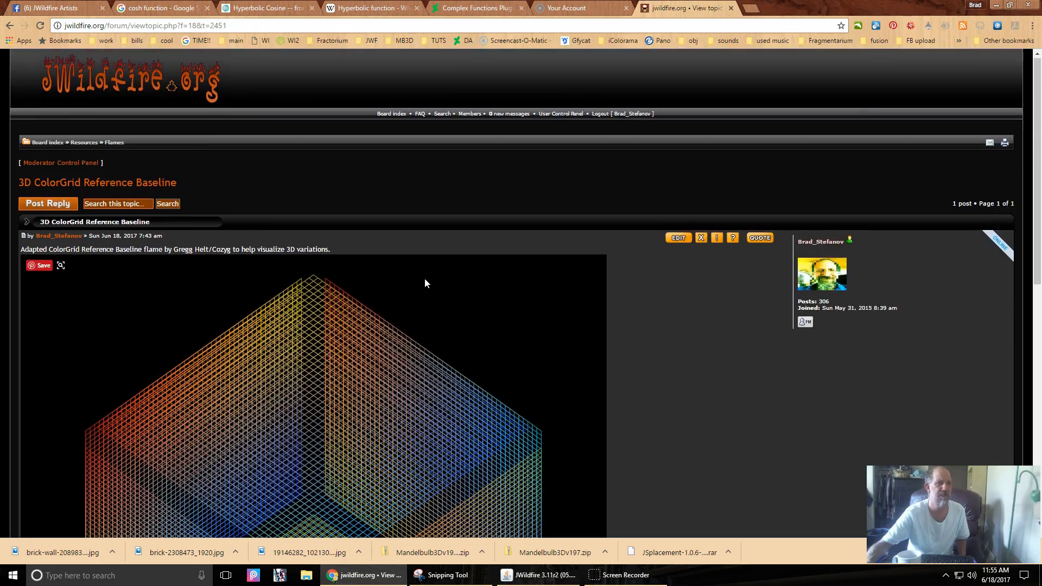
pyautogui.scroll(-6, 424, 278)
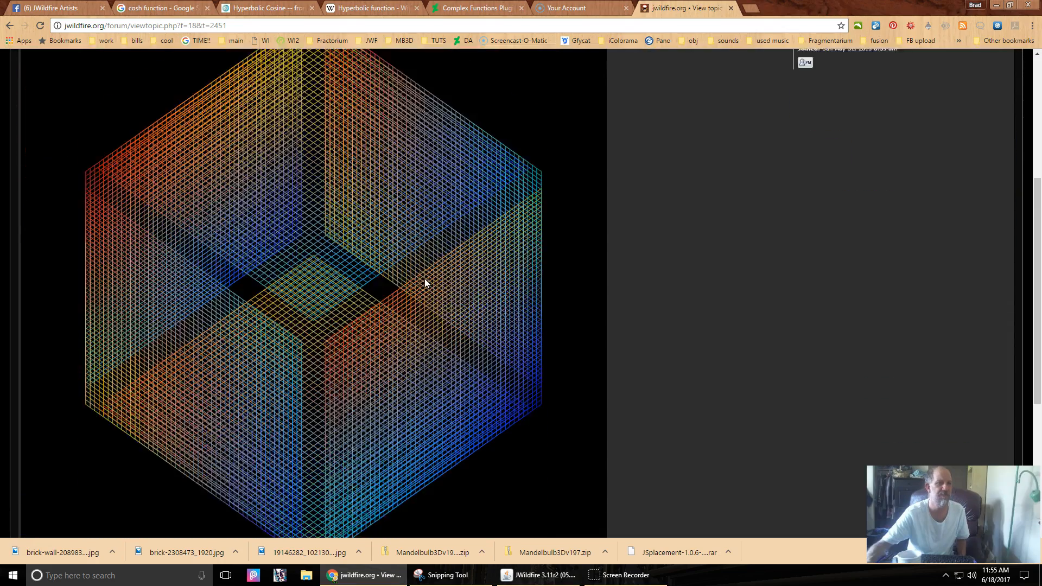
pyautogui.scroll(-4, 425, 278)
pyautogui.scroll(9, 424, 278)
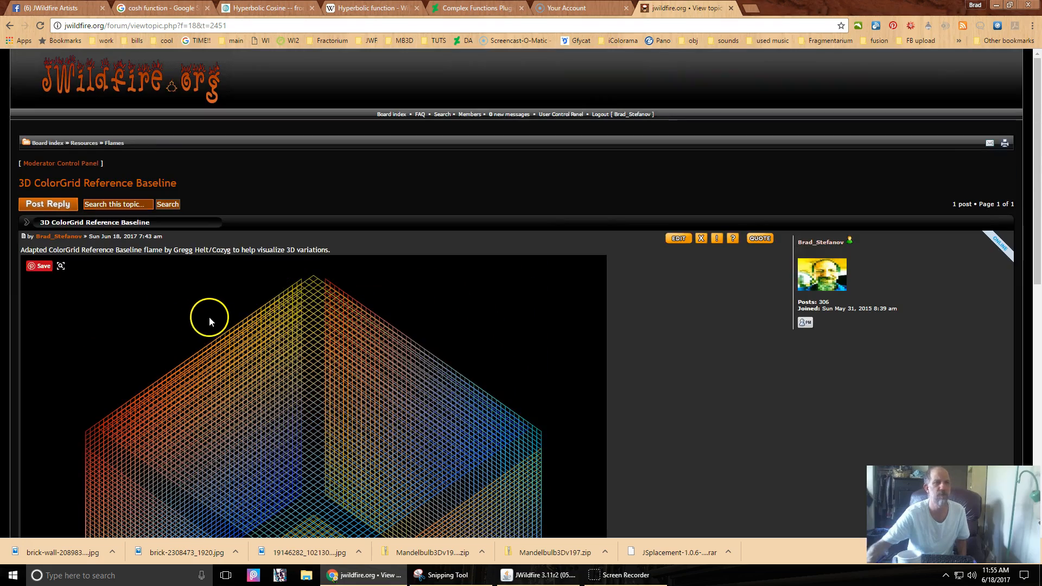
pyautogui.scroll(-2, 210, 317)
pyautogui.scroll(-3, 212, 319)
pyautogui.scroll(4, 228, 303)
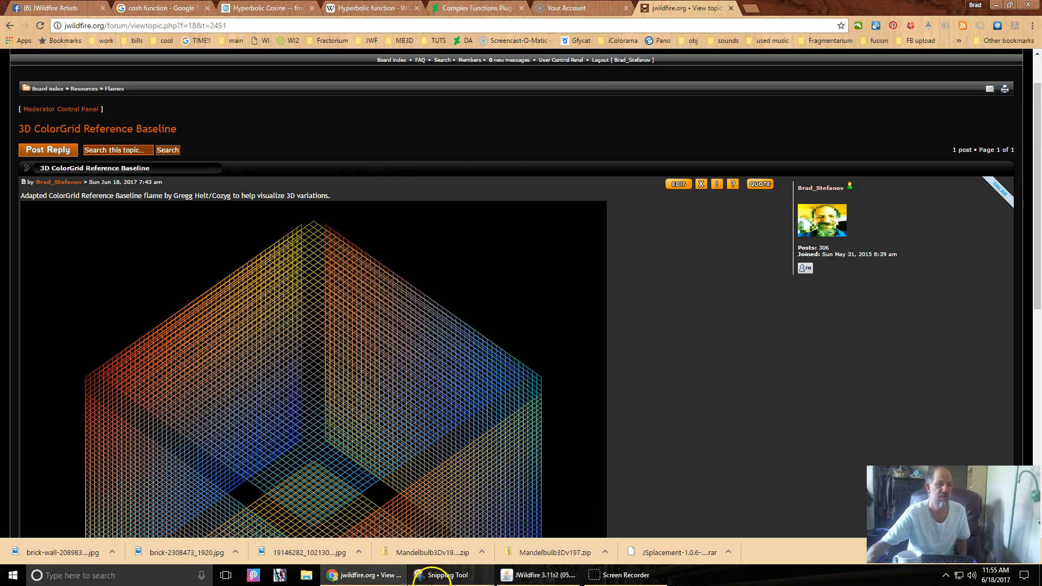
# Switch to JWildfire and change the final transform's first variation from linear3D to cosh2_bs
pyautogui.click(537, 575)
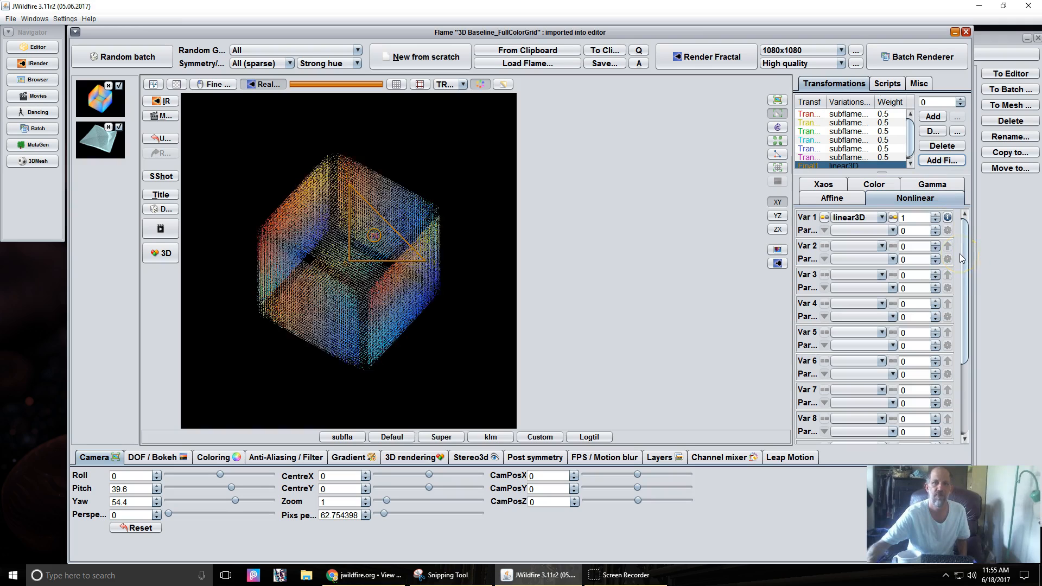
pyautogui.click(856, 218)
pyautogui.scroll(15, 857, 239)
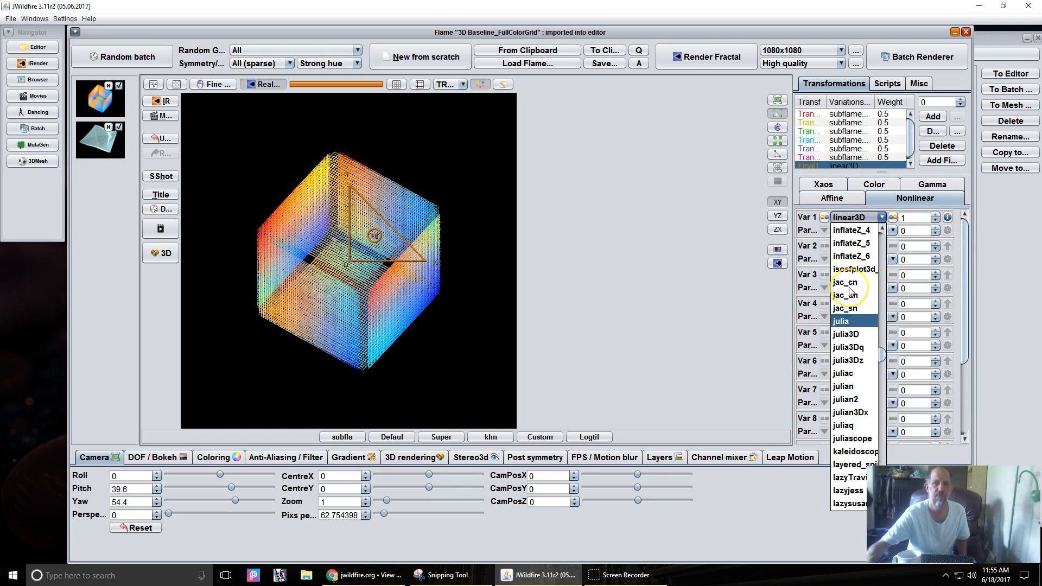
pyautogui.scroll(5, 850, 290)
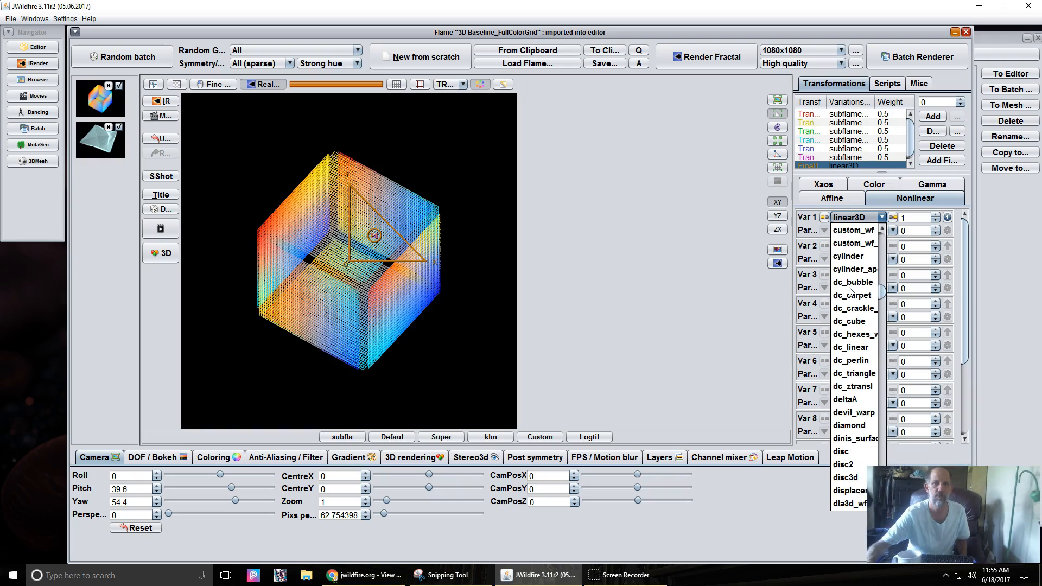
pyautogui.scroll(5, 850, 291)
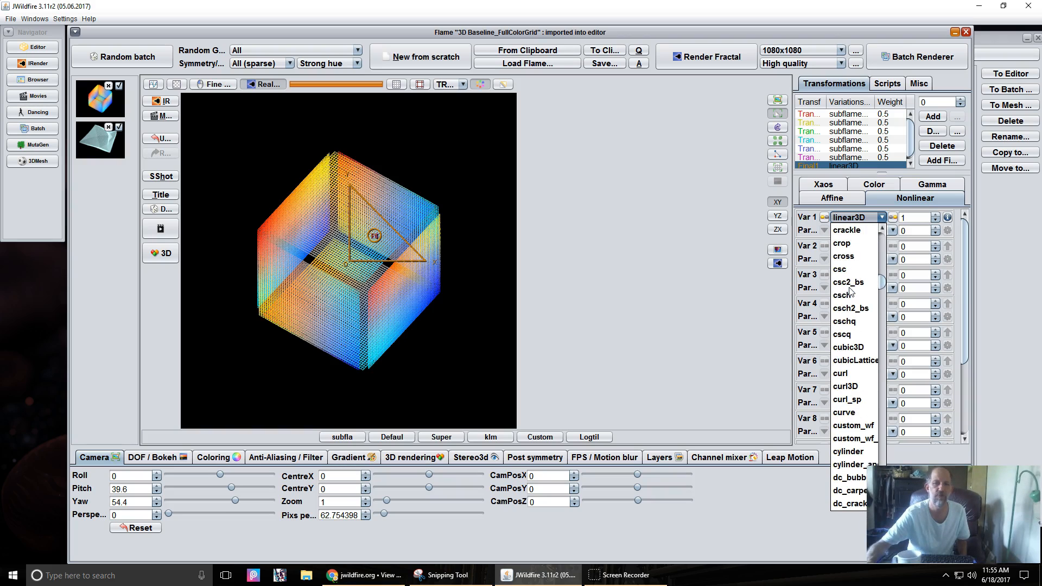
pyautogui.scroll(3, 851, 292)
pyautogui.scroll(1, 851, 292)
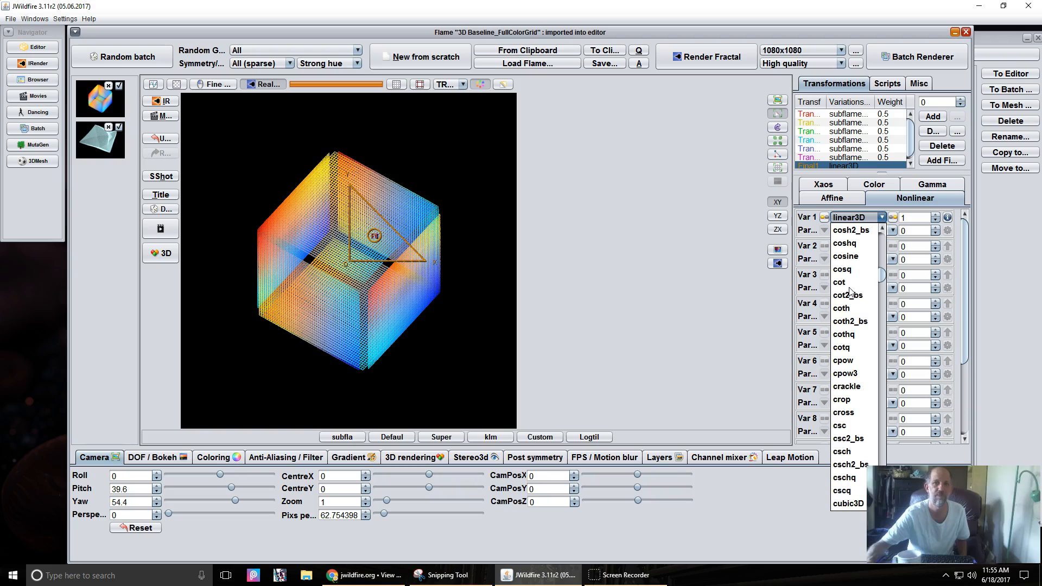
pyautogui.click(848, 237)
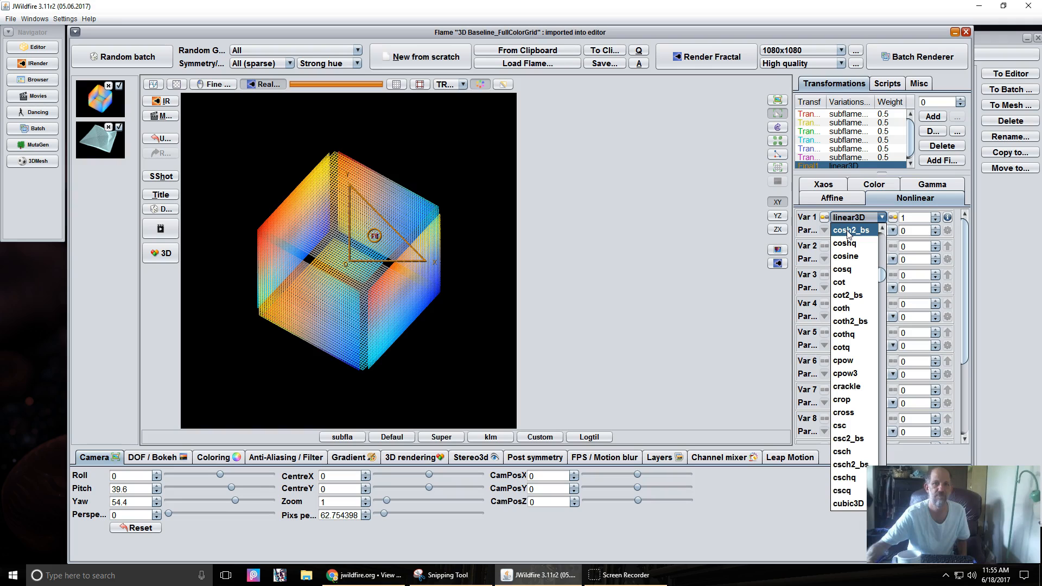
pyautogui.click(849, 233)
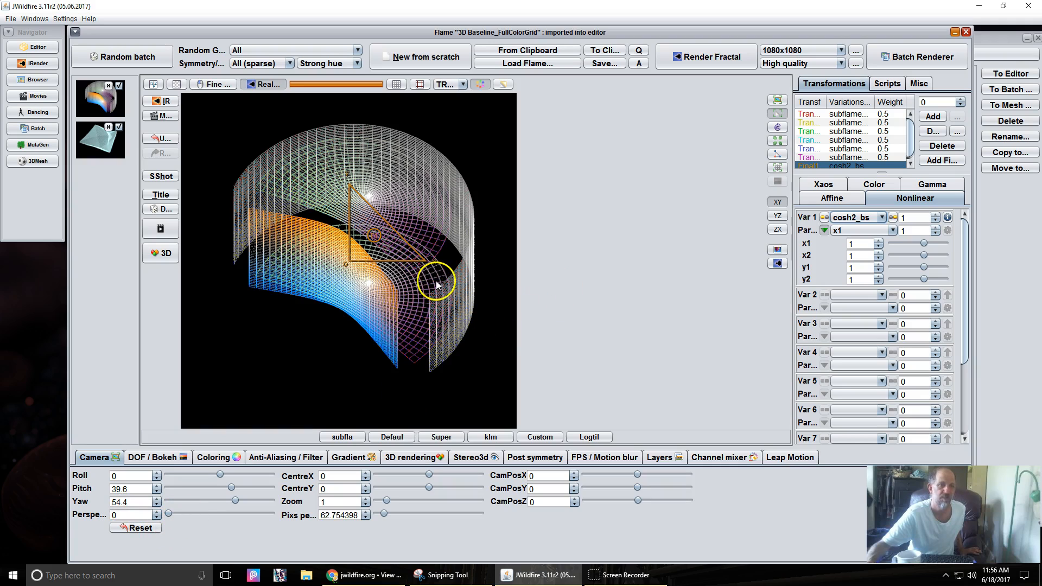
# Switch to Chrome and read the Complex Functions Plugin Pack description on DeviantArt
pyautogui.click(358, 576)
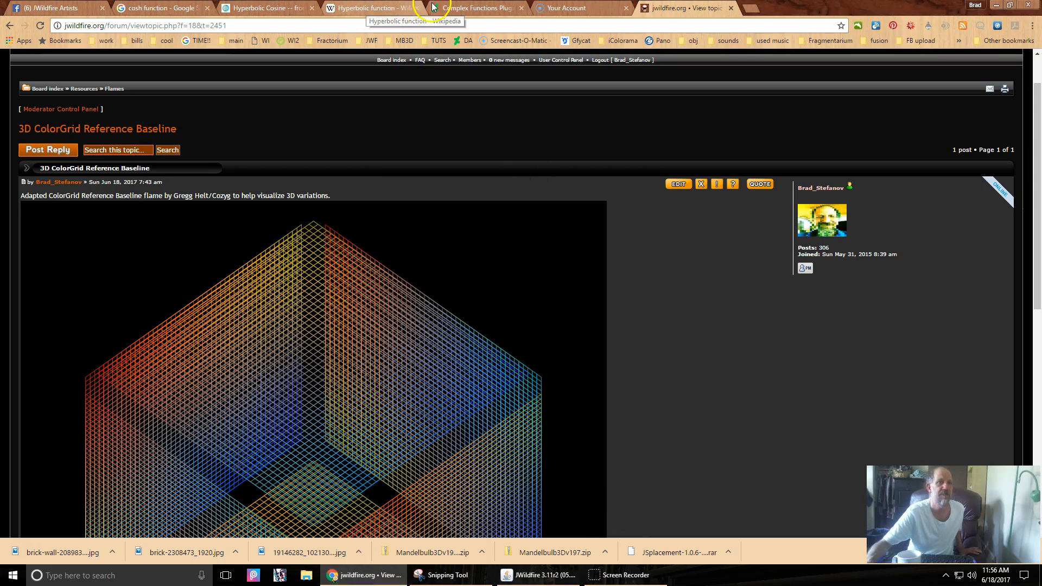
pyautogui.click(465, 12)
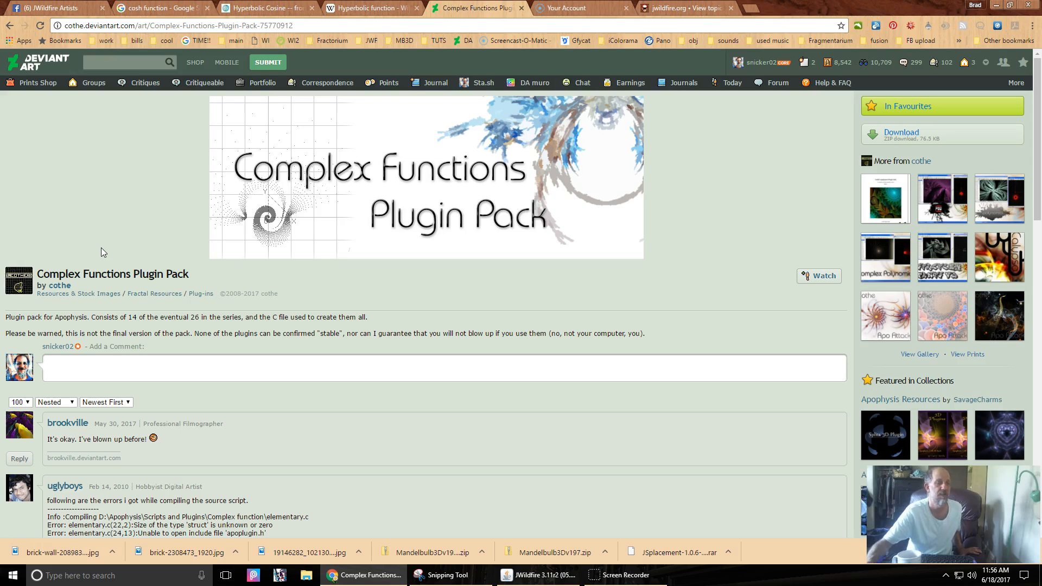
pyautogui.click(101, 325)
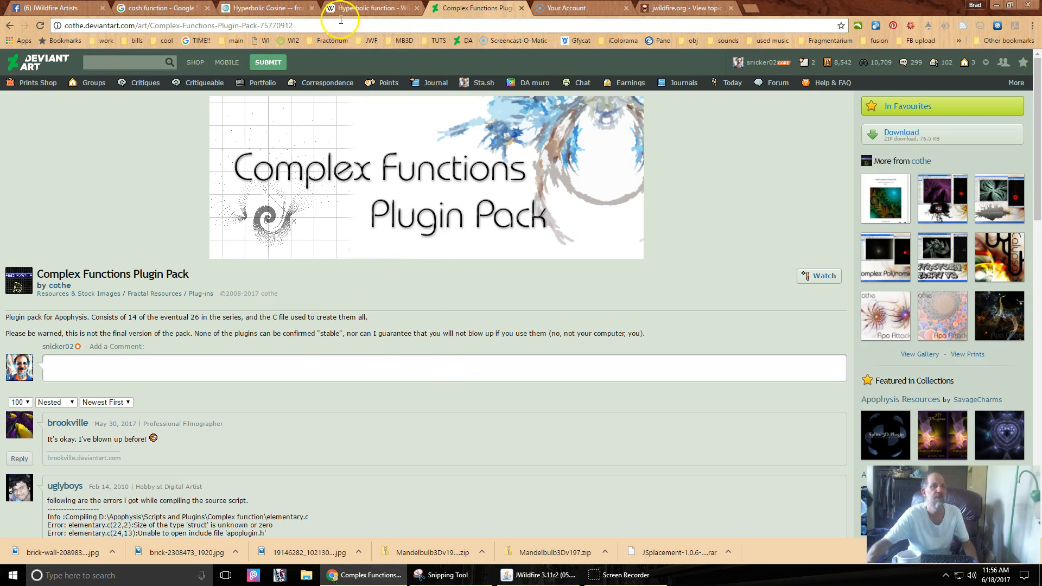
# Look over the Wikipedia article on the hyperbolic function
pyautogui.click(372, 10)
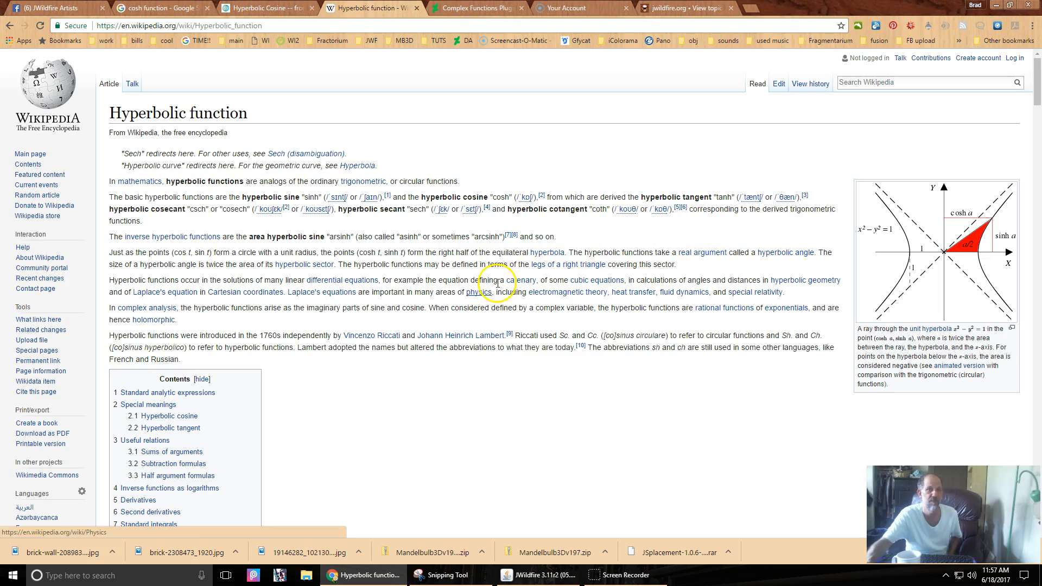
pyautogui.scroll(-5, 442, 367)
pyautogui.scroll(5, 443, 368)
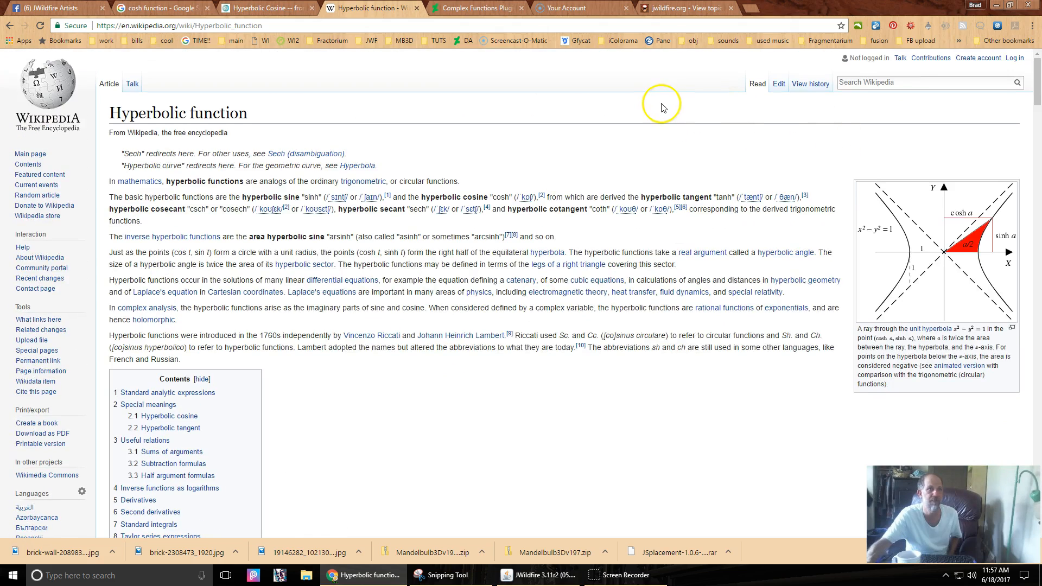
# Examine the Hyperbolic Cosine plots on the Wolfram MathWorld page
pyautogui.click(255, 7)
pyautogui.scroll(2, 205, 260)
pyautogui.scroll(1, 205, 260)
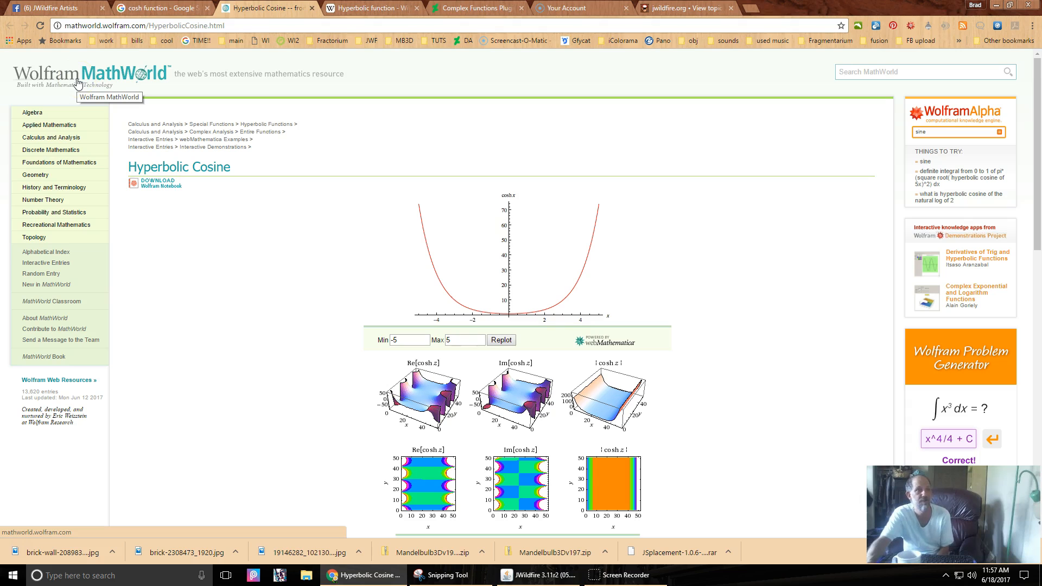
pyautogui.scroll(-5, 344, 328)
pyautogui.scroll(5, 350, 332)
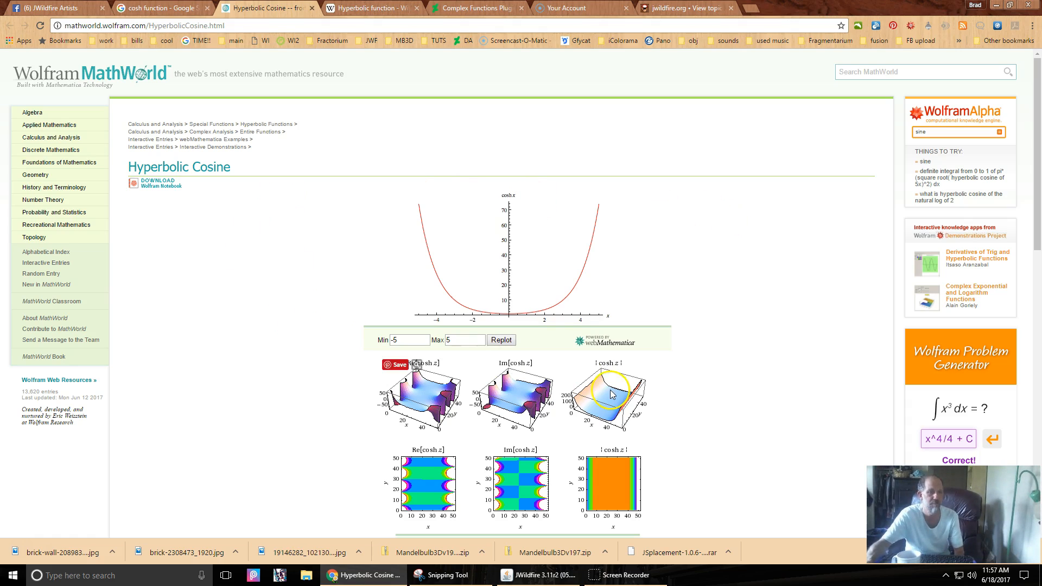
# Switch to JWildfire and set both the camera pitch and yaw of the flame to 45
pyautogui.click(541, 580)
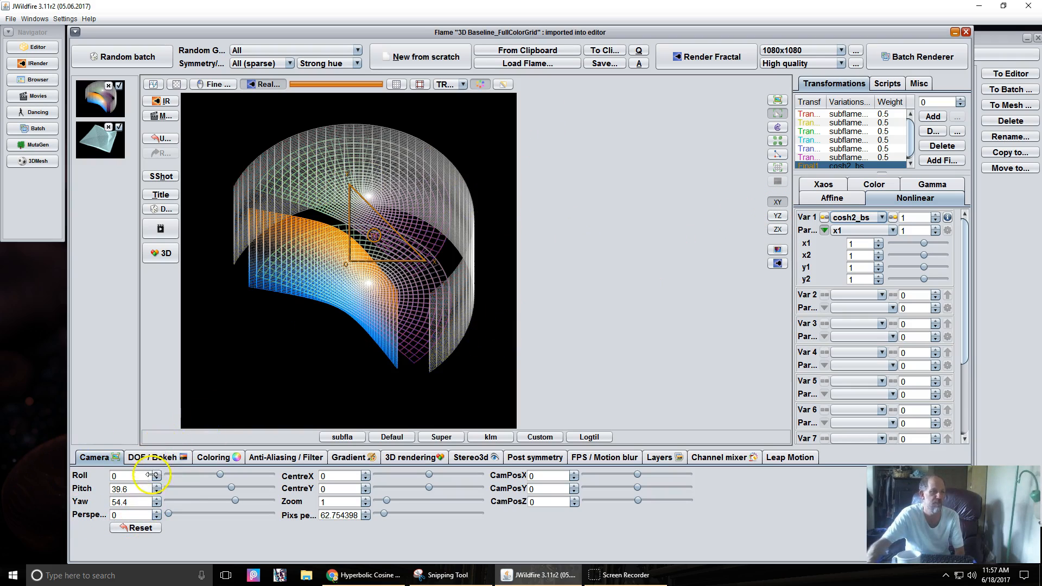
pyautogui.click(134, 492)
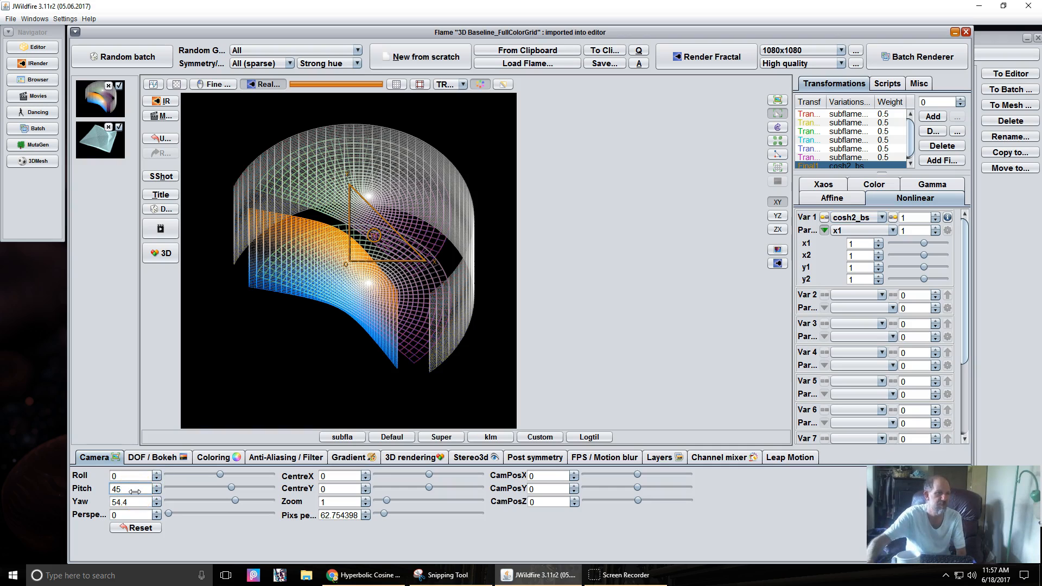
pyautogui.click(132, 500)
pyautogui.write('45')
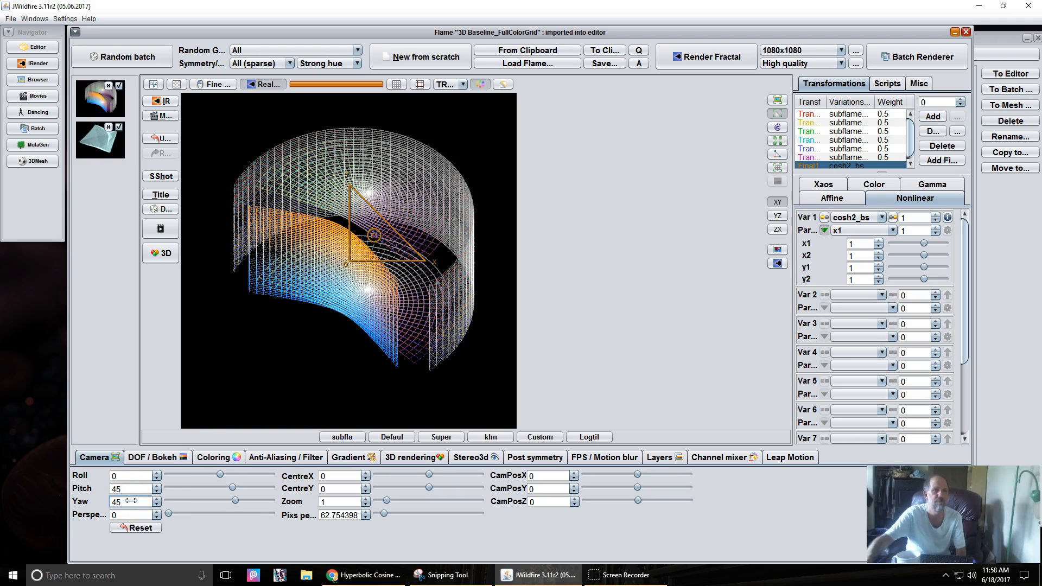
# Apply the camera yaw of 45 and compare the flame with the final transform's Preserve Z option off and back on
pyautogui.press('Return')
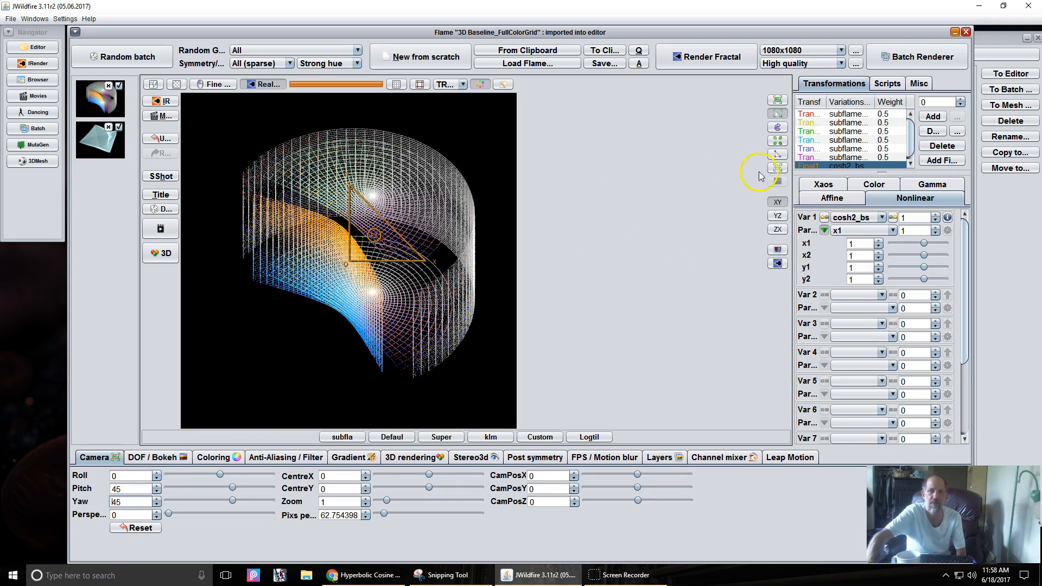
pyautogui.click(830, 199)
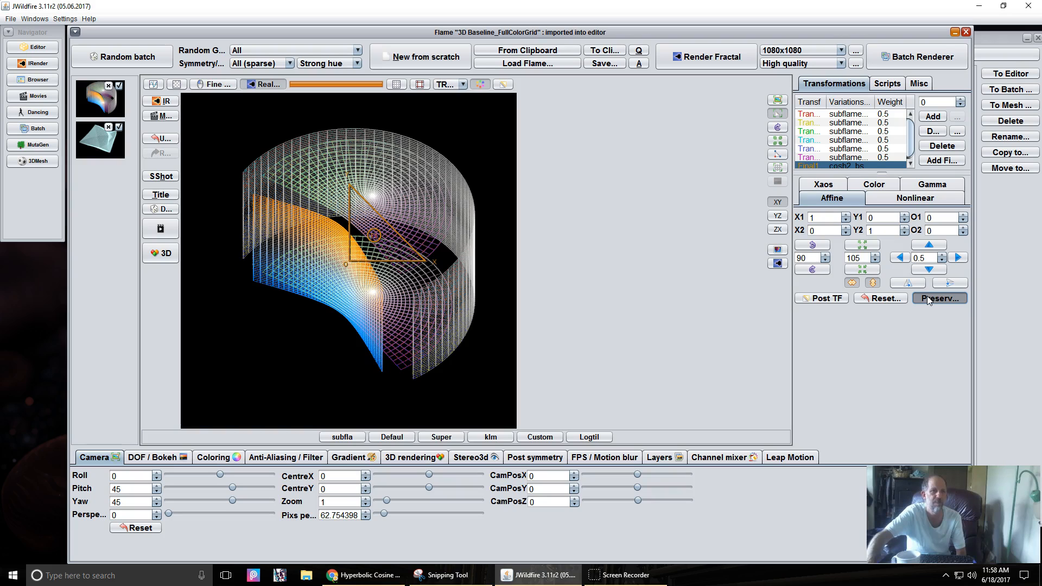
pyautogui.click(927, 298)
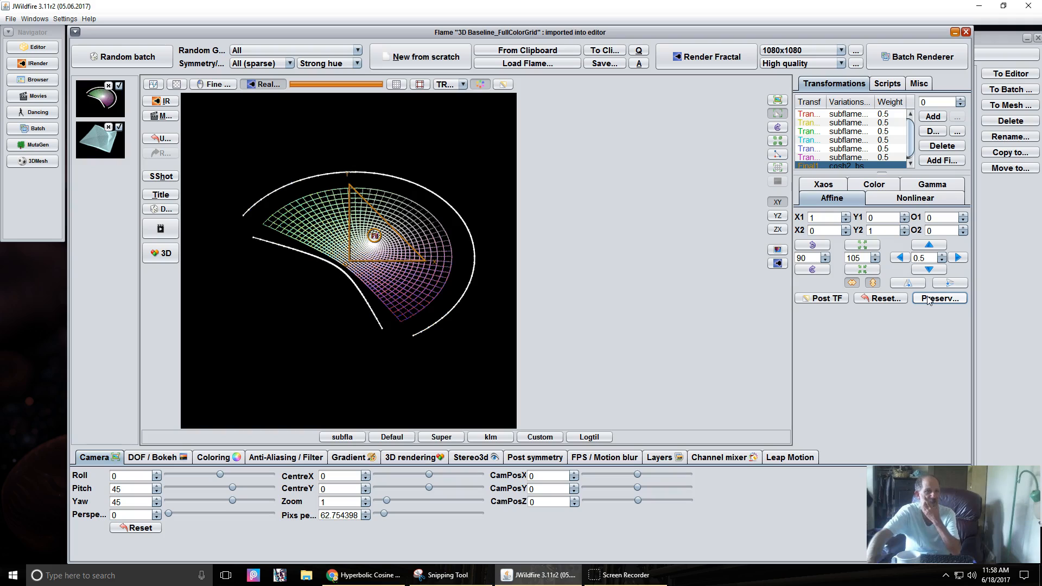
pyautogui.click(927, 298)
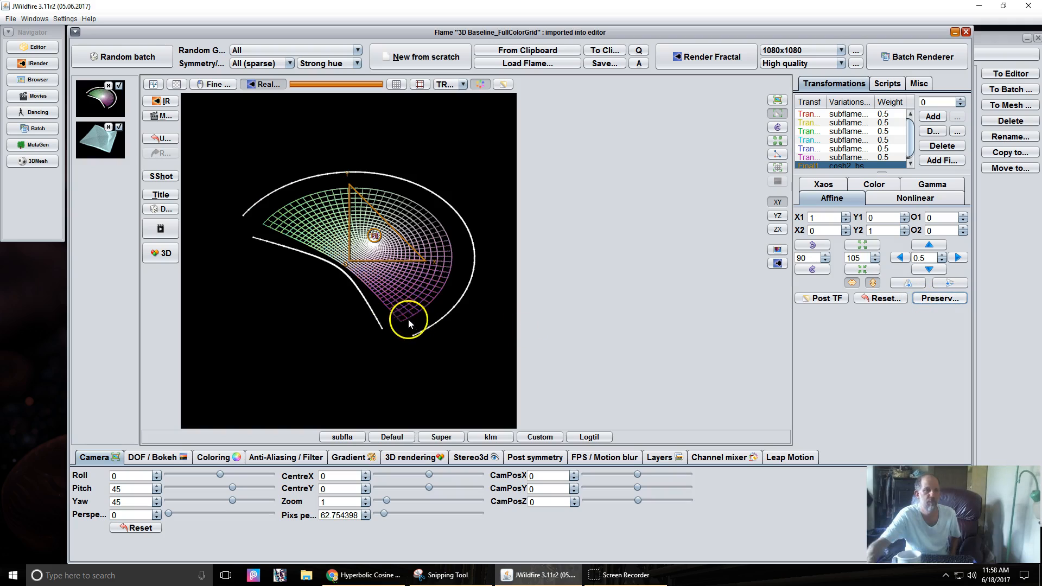
pyautogui.click(929, 301)
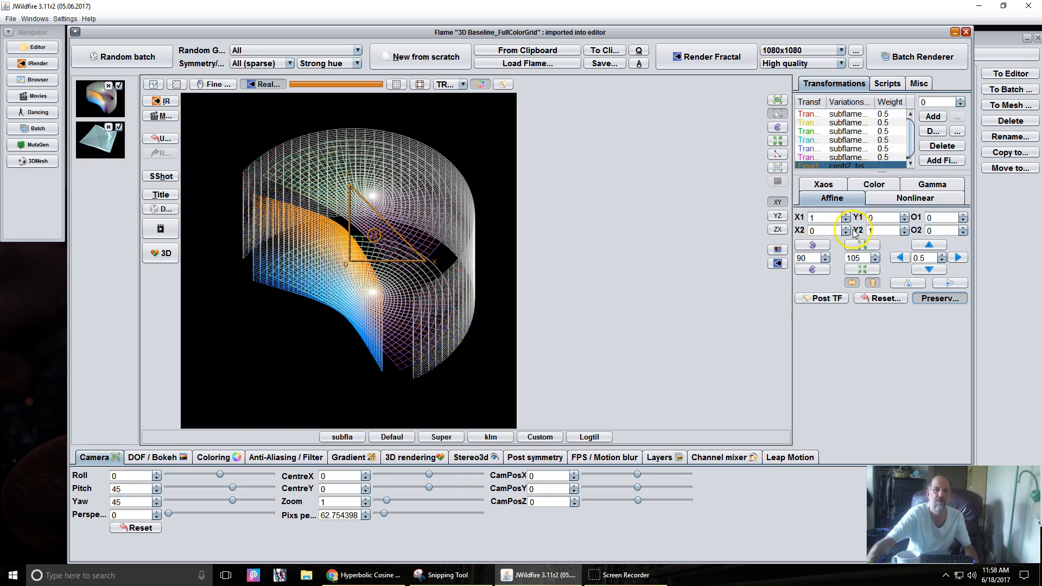
# Set the cosh2_bs parameters x1 to 0.776 and x2 to 1.2 on the final transform
pyautogui.click(915, 197)
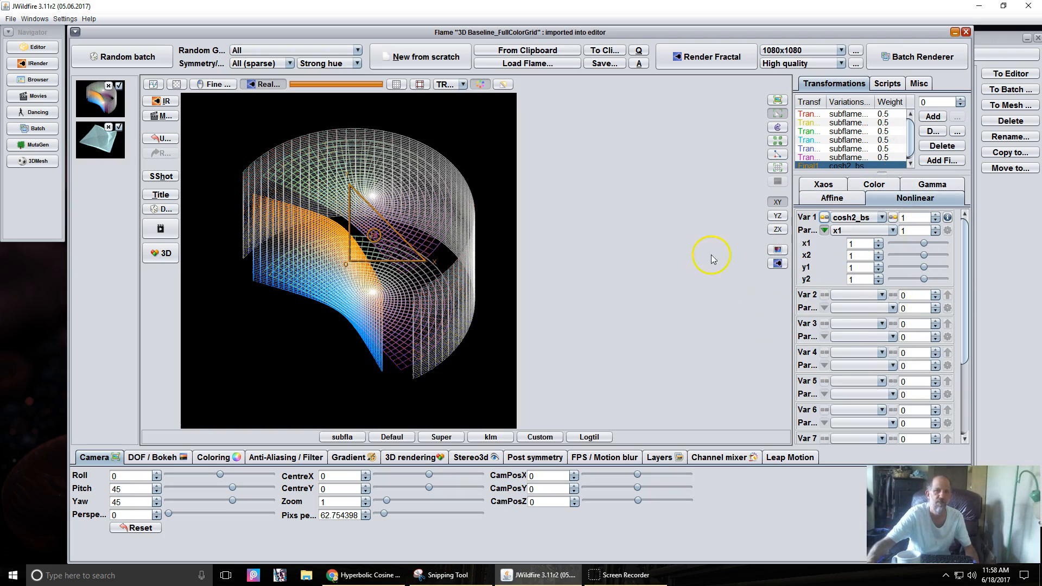
pyautogui.click(859, 244)
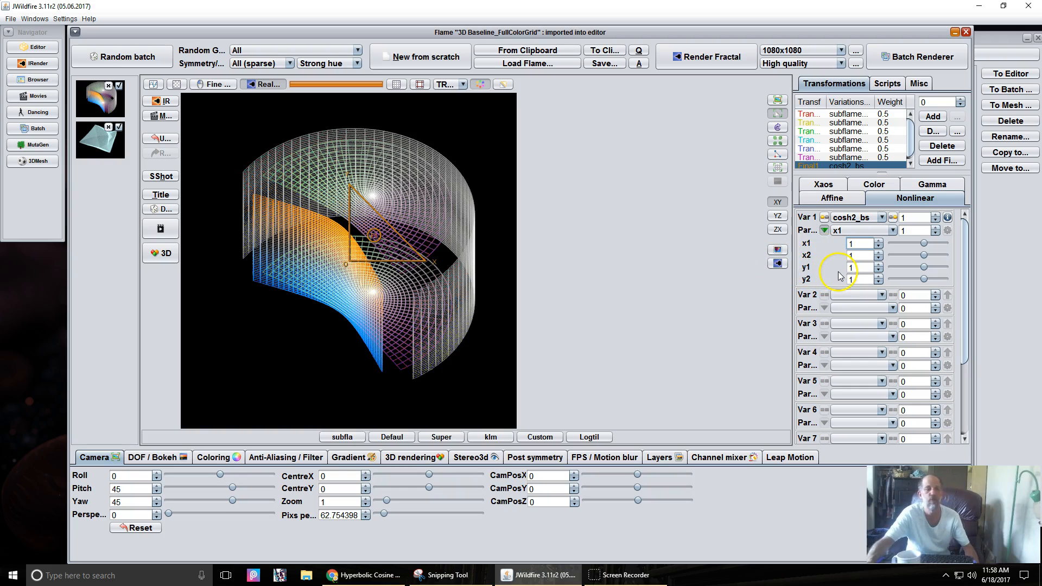
pyautogui.click(859, 243)
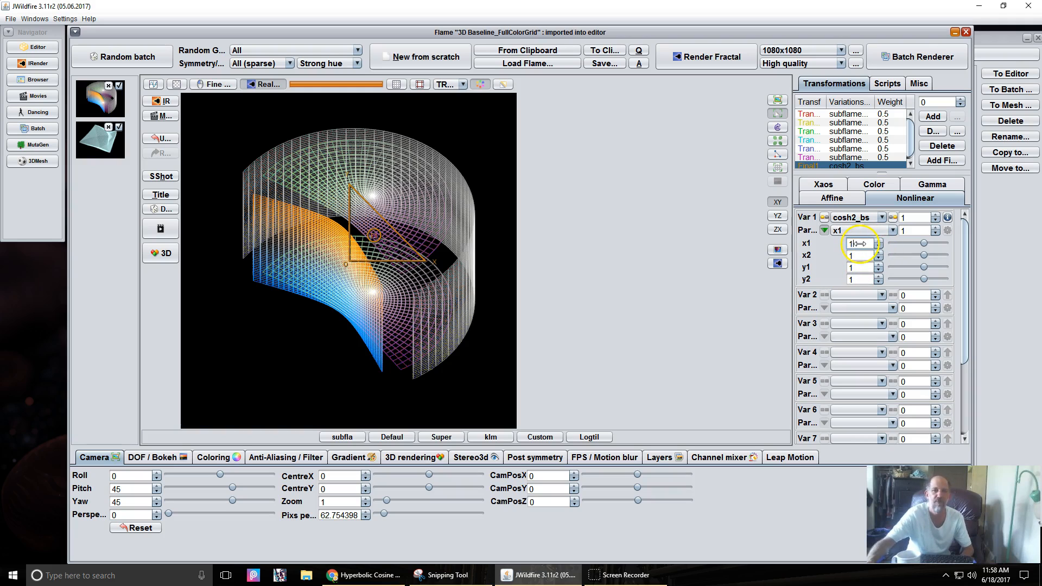
pyautogui.moveTo(809, 249); pyautogui.dragTo(748, 250)
pyautogui.moveTo(857, 255); pyautogui.dragTo(885, 256)
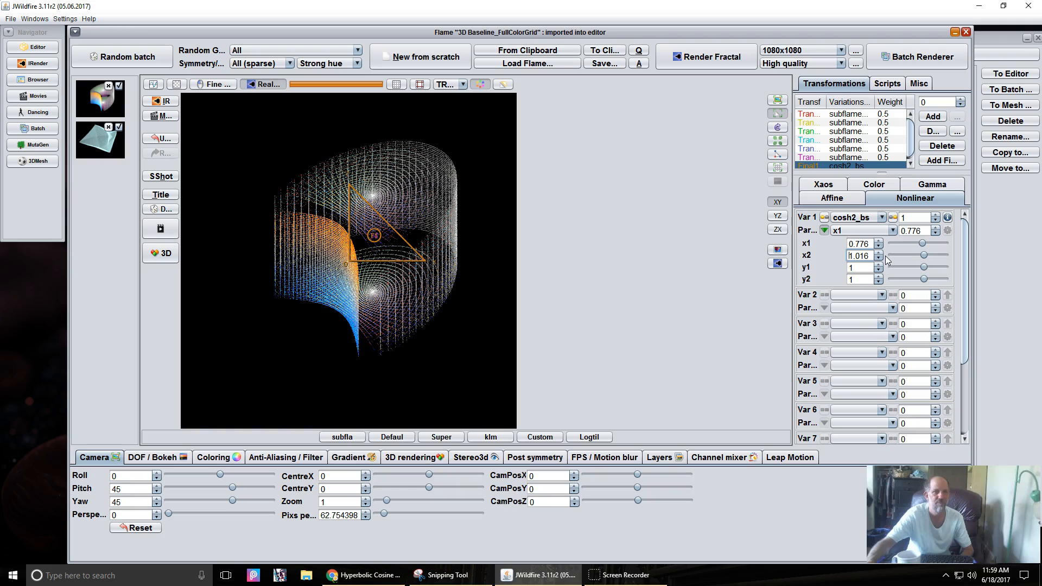
pyautogui.write('1.2')
pyautogui.press('Return')
pyautogui.click(727, 278)
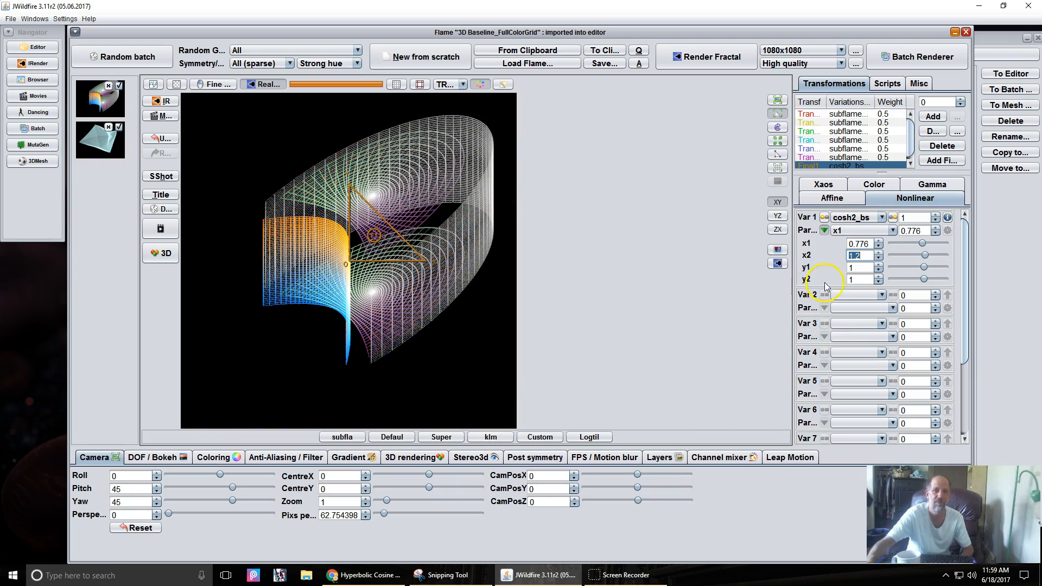
# Try increasing values for the cosh2_bs y1 parameter, finishing at 4.2
pyautogui.click(856, 267)
pyautogui.moveTo(855, 266); pyautogui.dragTo(1012, 308)
pyautogui.write('1.756')
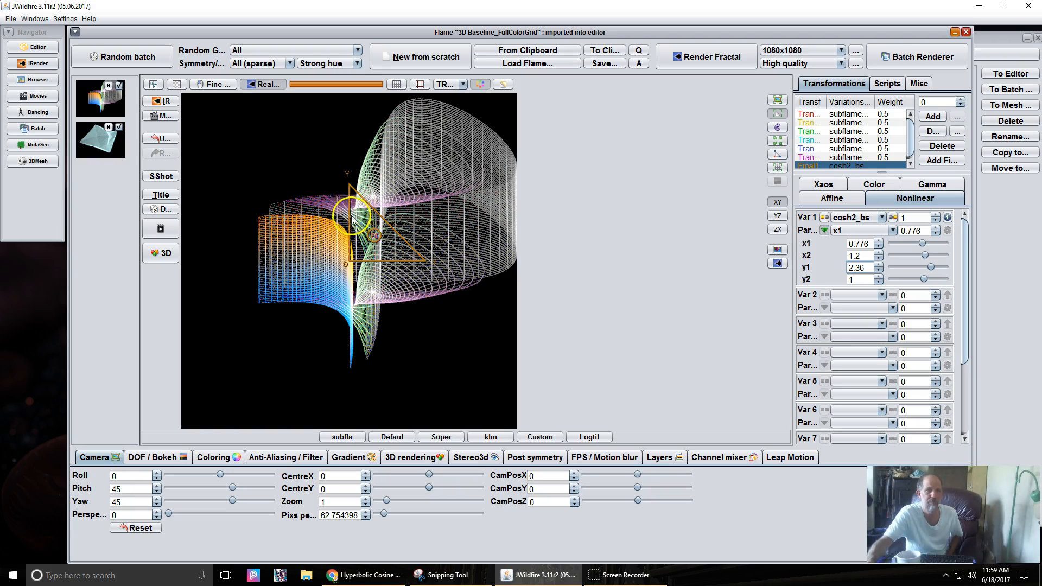
pyautogui.click(862, 267)
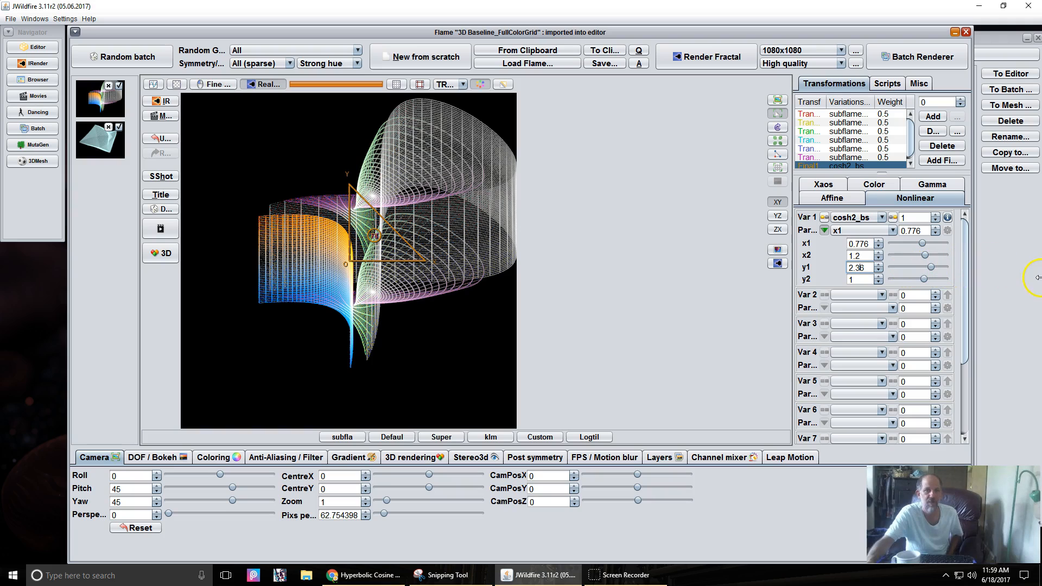
pyautogui.write('7')
pyautogui.moveTo(1040, 287); pyautogui.dragTo(1041, 288)
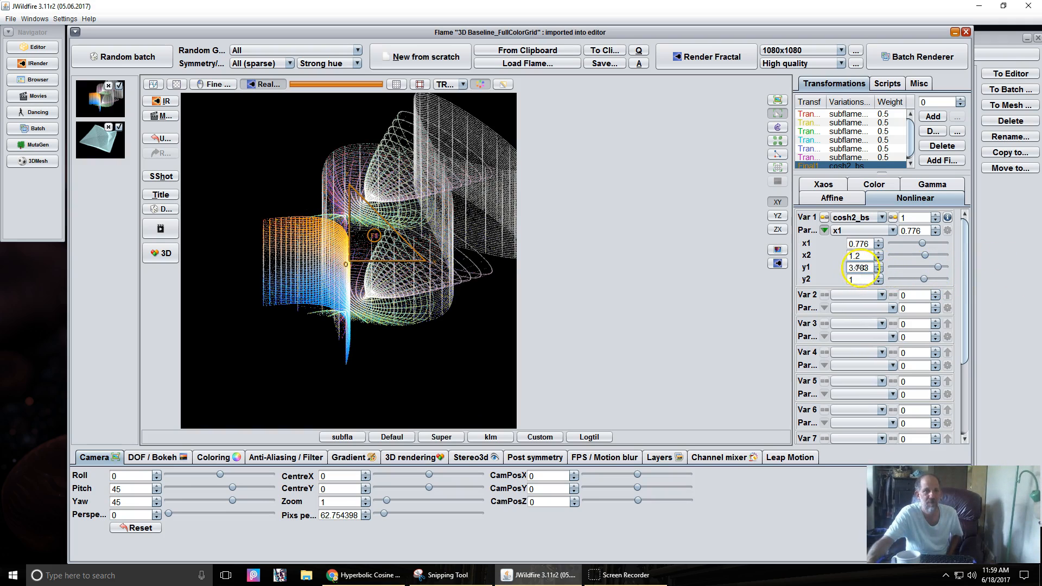
pyautogui.moveTo(864, 268); pyautogui.dragTo(922, 265)
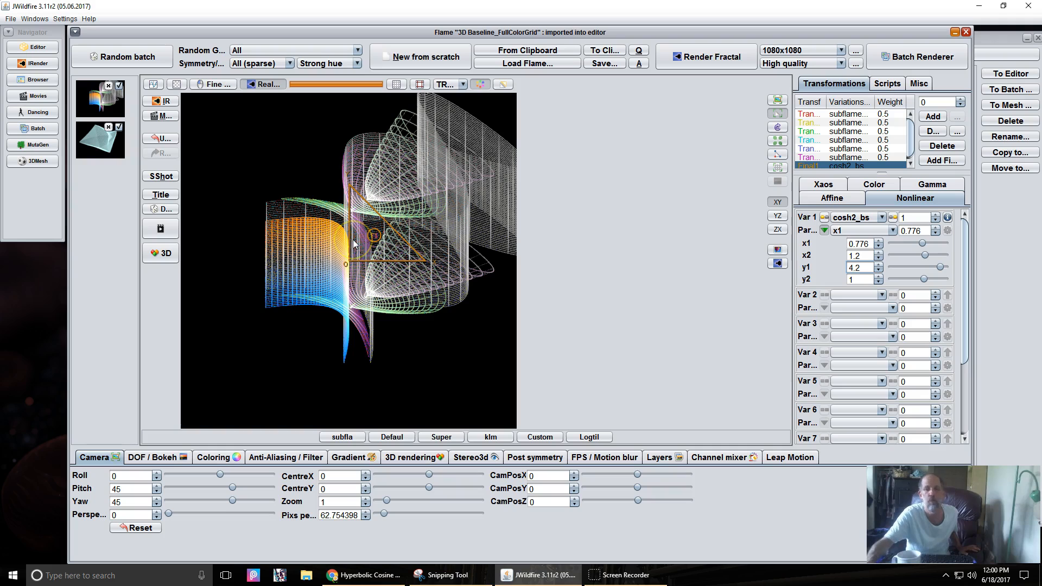
# Raise the cosh2_bs y2 parameter to 2.332 and bring it back down to 1.796
pyautogui.click(866, 280)
pyautogui.moveTo(1038, 298); pyautogui.dragTo(1041, 302)
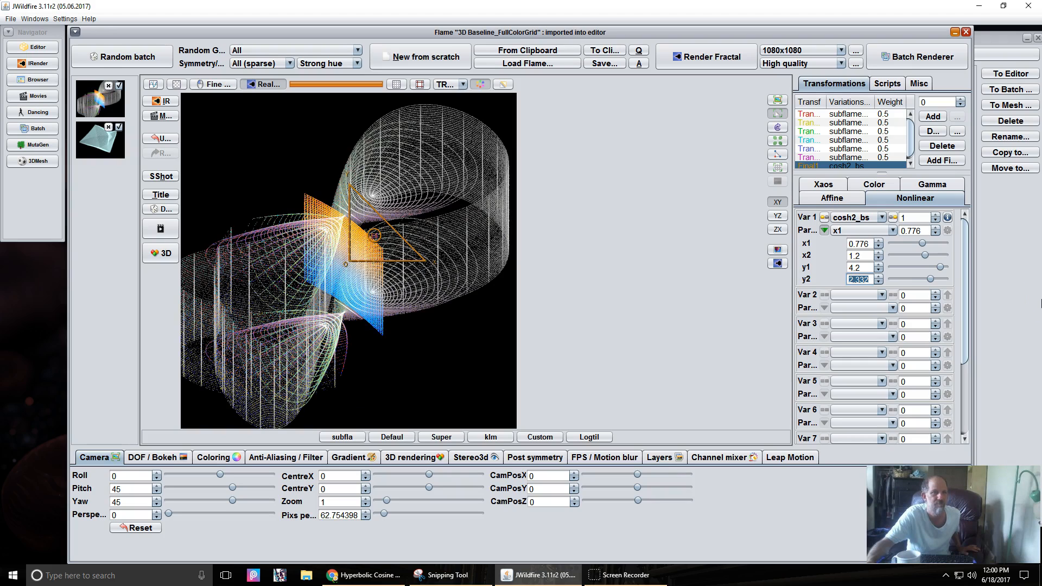
pyautogui.moveTo(1009, 300); pyautogui.dragTo(970, 300)
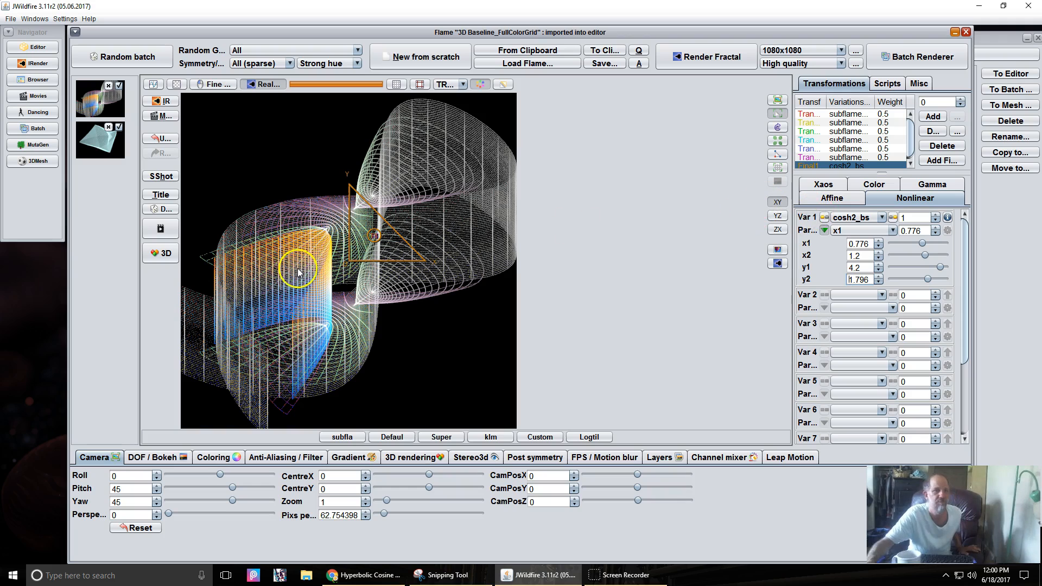
# In the XY plane, rotate the final transform's triangle counter-clockwise, move it below and right of the reference triangle, and shrink it slightly
pyautogui.moveTo(371, 263); pyautogui.dragTo(357, 248)
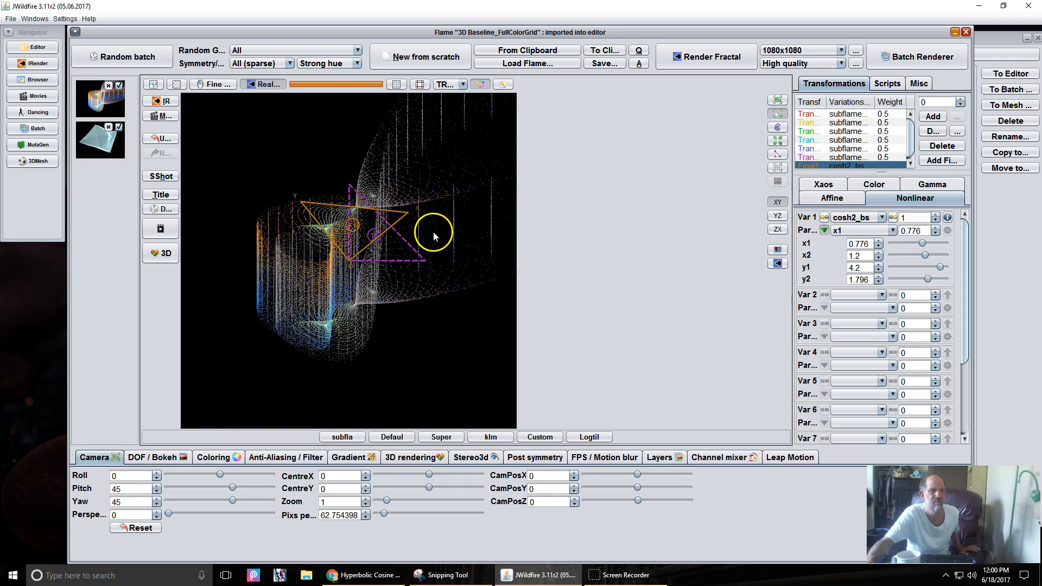
pyautogui.hotkey('ctrl', 'z')
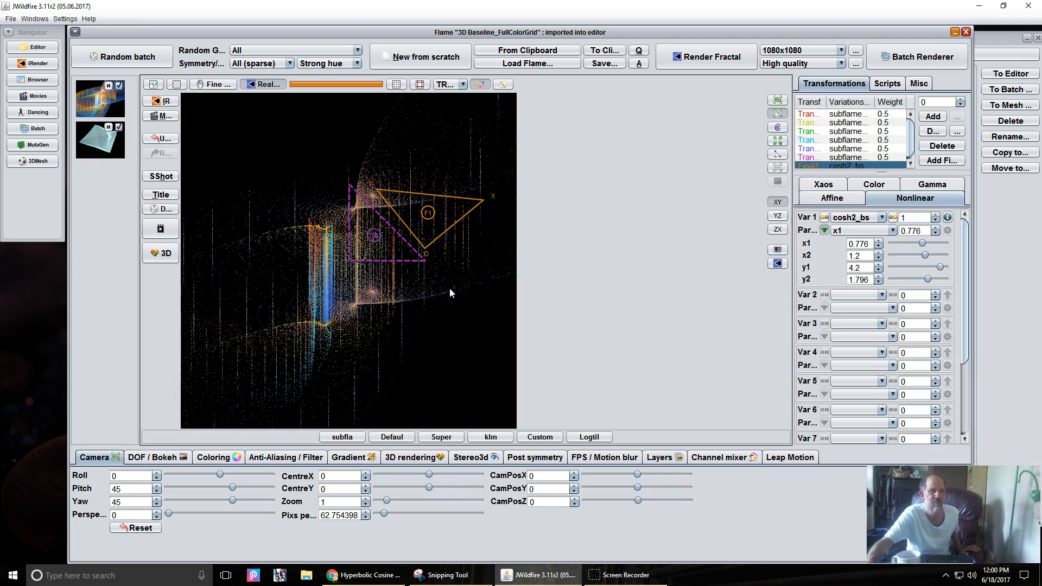
pyautogui.hotkey('ctrl', 'z')
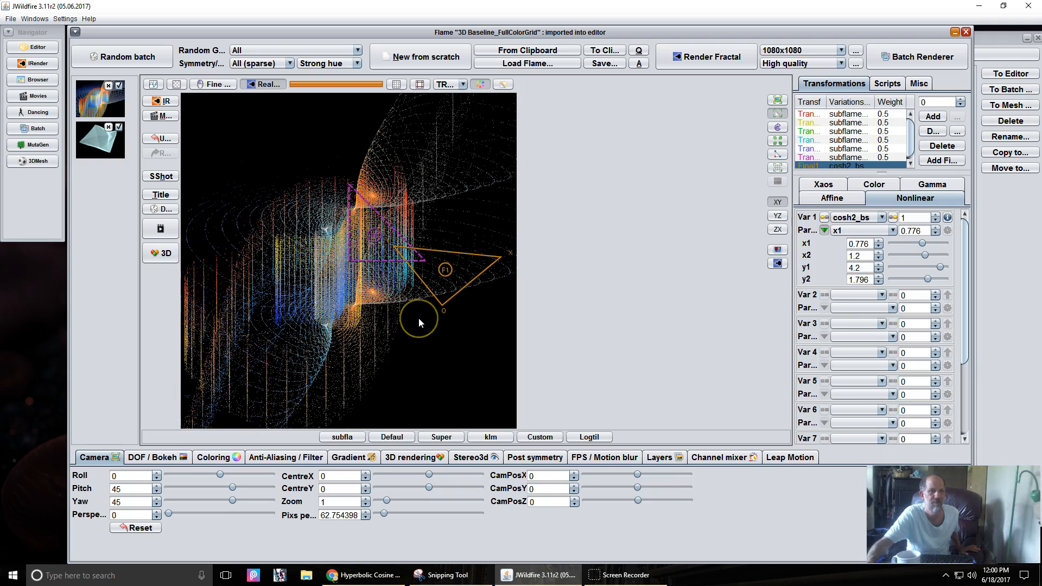
pyautogui.hotkey('ctrl', 'z')
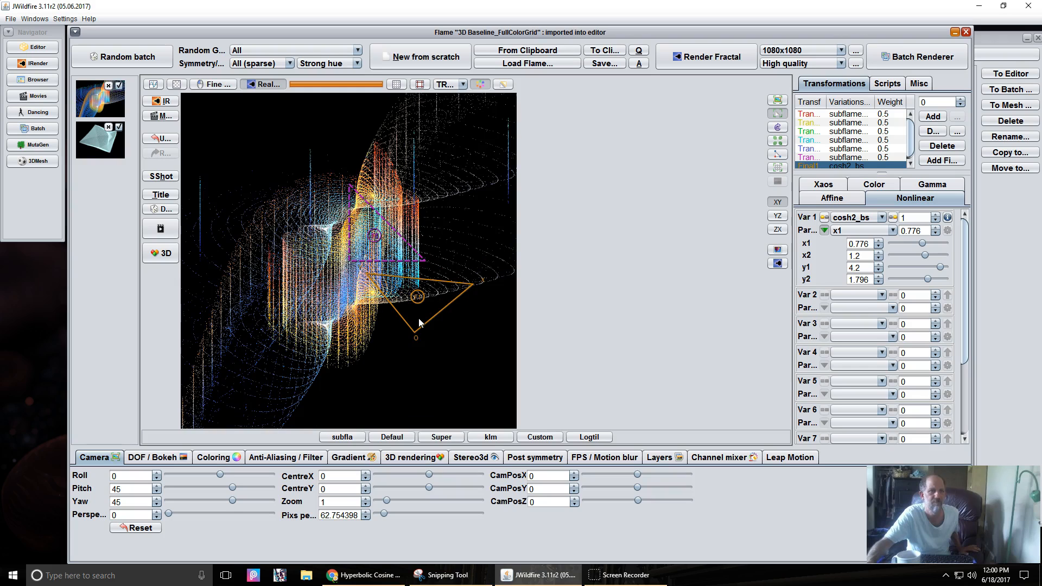
pyautogui.hotkey('ctrl', 'z')
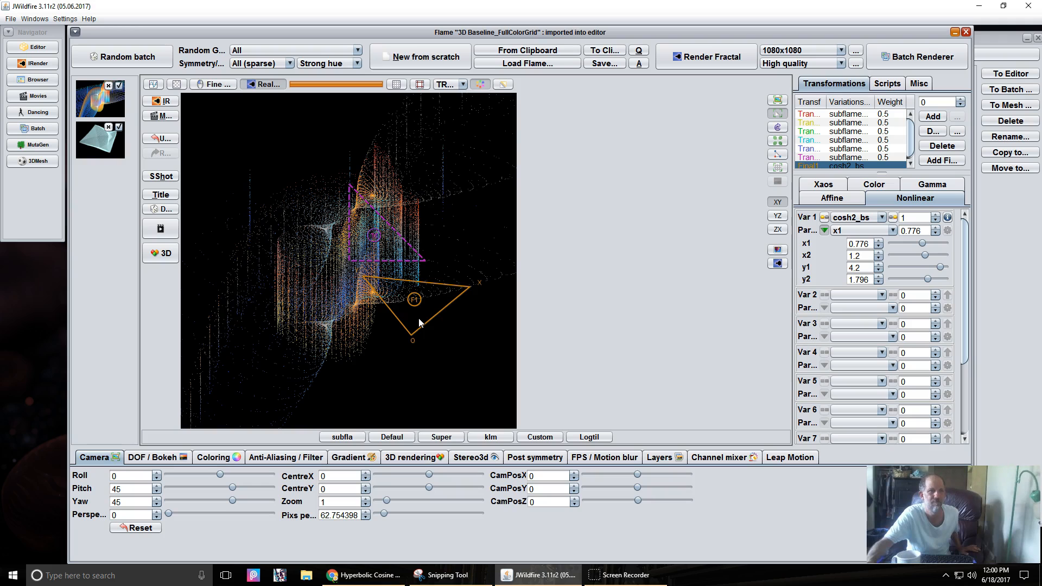
pyautogui.hotkey('ctrl', 'z')
pyautogui.moveTo(419, 318)
pyautogui.mouseDown()
pyautogui.moveTo(390, 317)
pyautogui.moveTo(413, 315)
pyautogui.mouseUp()
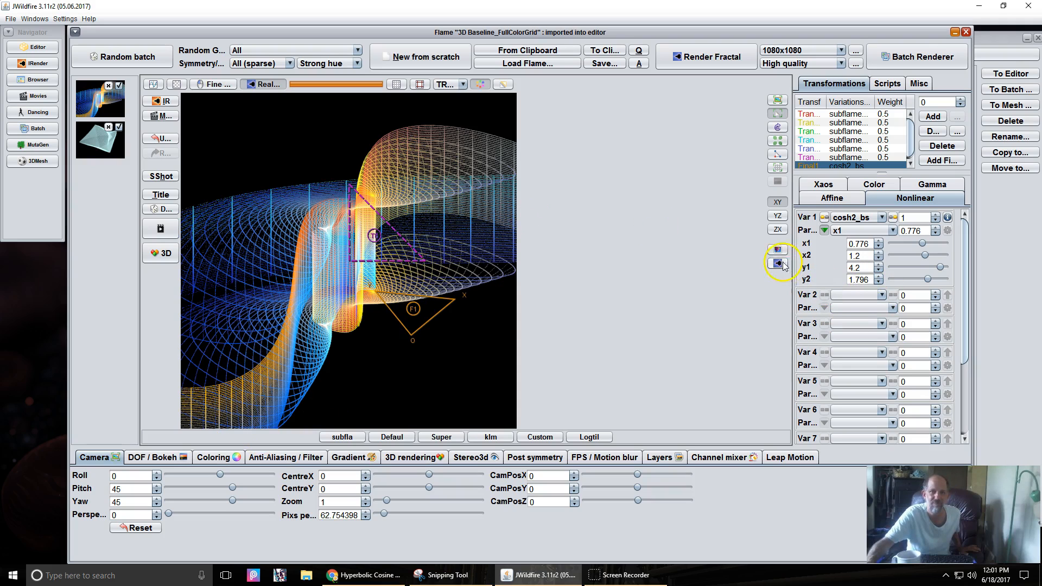
# Switch to the YZ plane, rotate the final transform's triangle counter-clockwise about its origin, and adjust its scale to slightly smaller
pyautogui.click(778, 202)
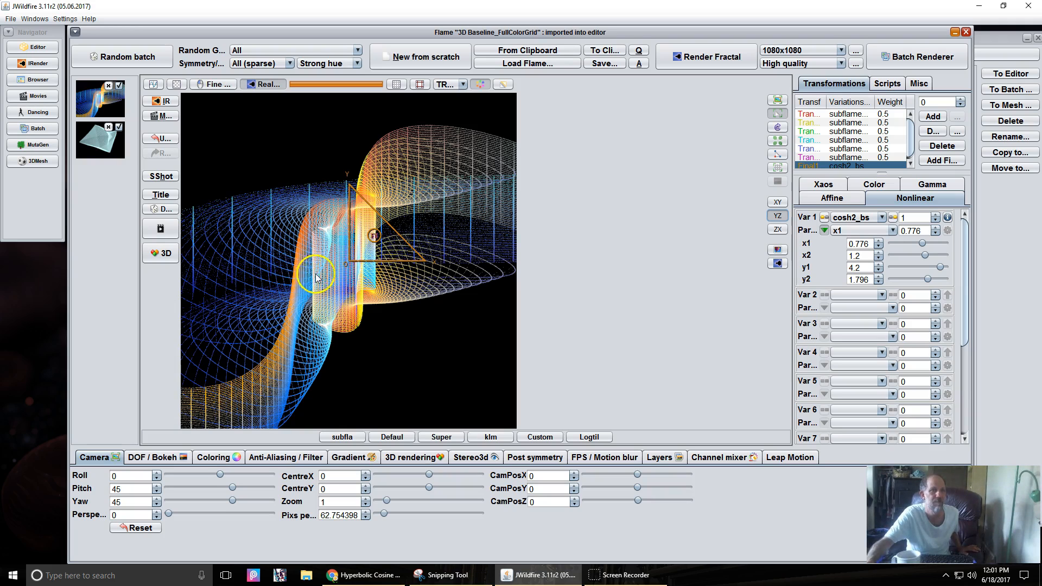
pyautogui.click(337, 274)
pyautogui.moveTo(392, 276); pyautogui.dragTo(329, 272)
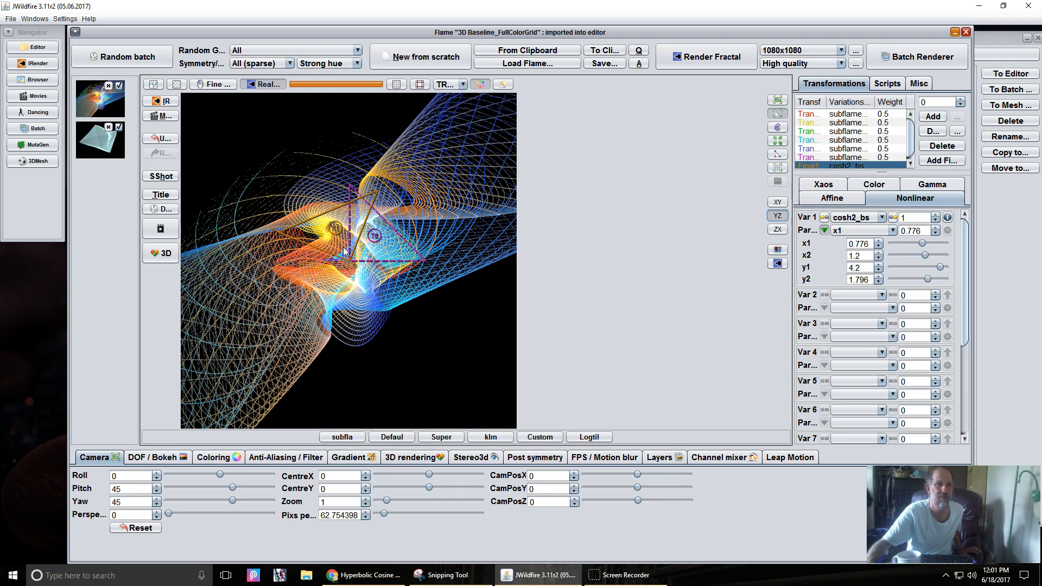
pyautogui.scroll(-1, 343, 251)
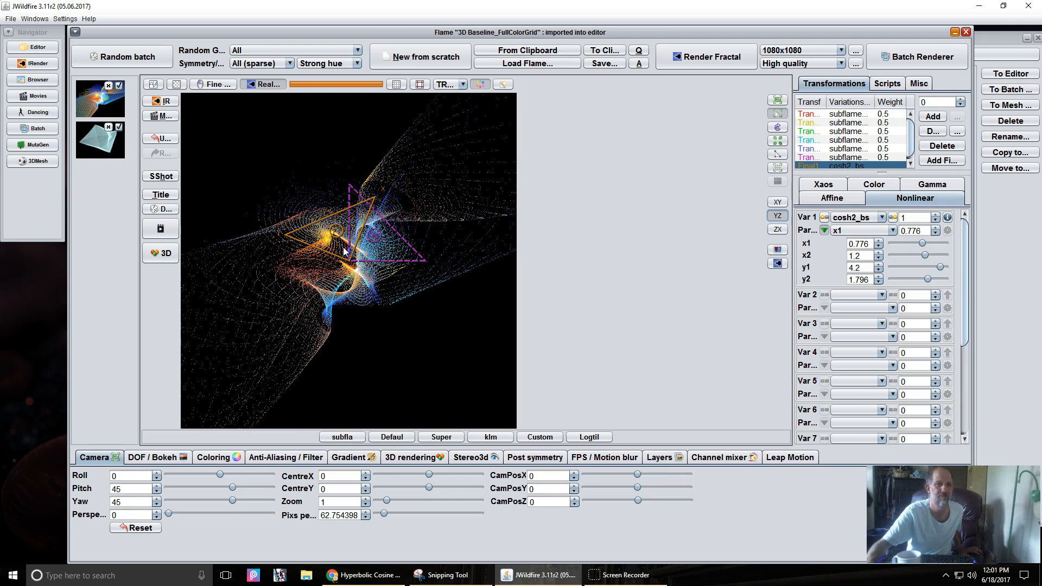
pyautogui.scroll(-1, 343, 251)
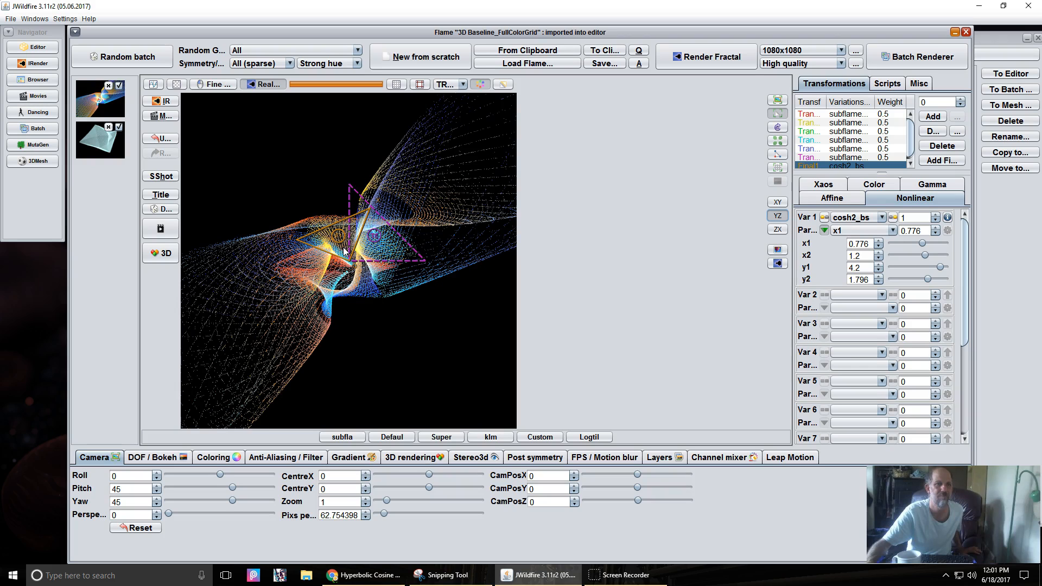
pyautogui.click(346, 254)
pyautogui.scroll(2, 649, 270)
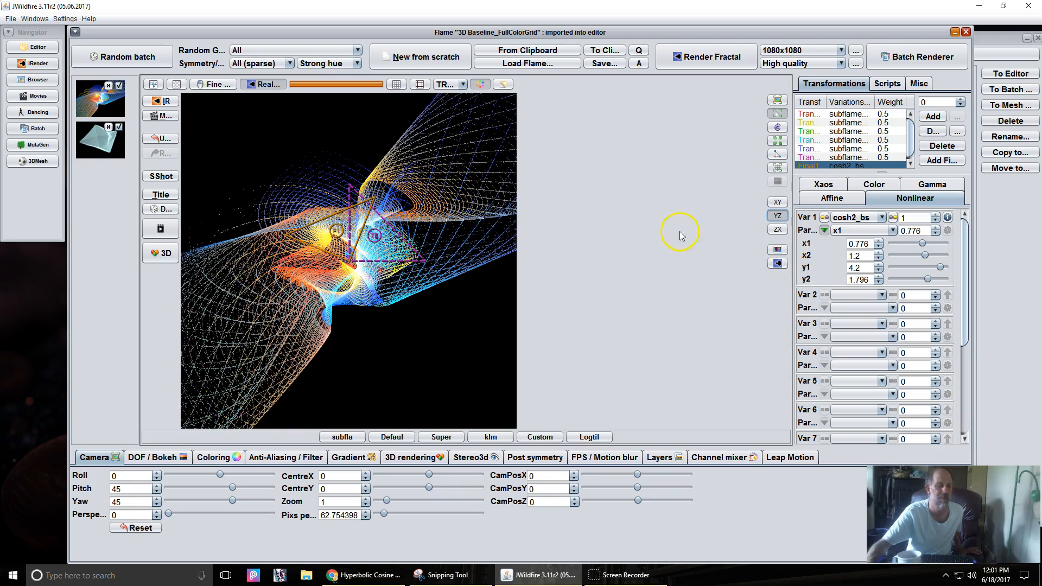
# Switch to the ZX plane, rotate and shrink the final transform's triangle, and move it down and to the right
pyautogui.click(776, 230)
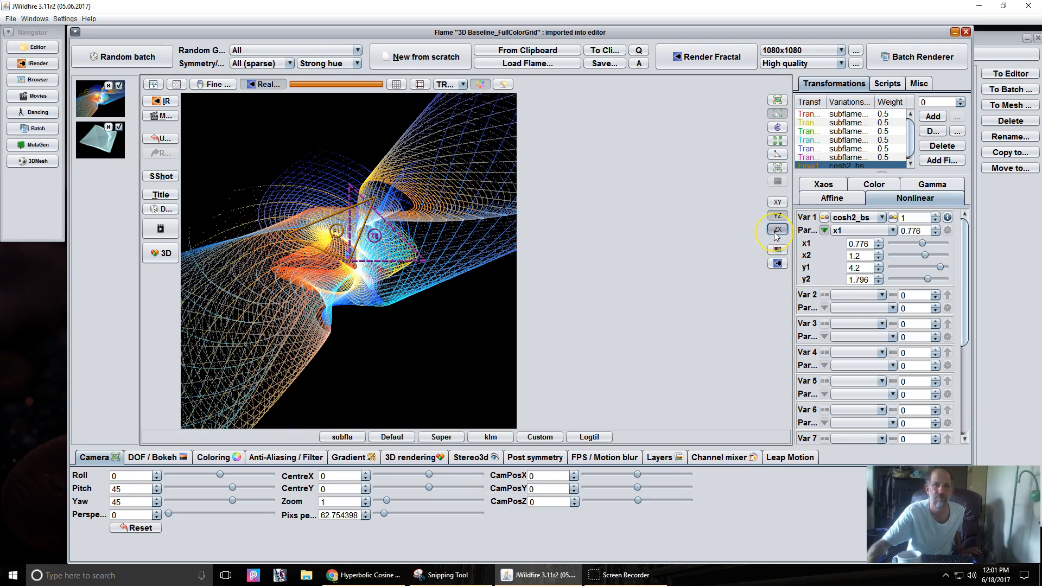
pyautogui.click(342, 260)
pyautogui.click(449, 261)
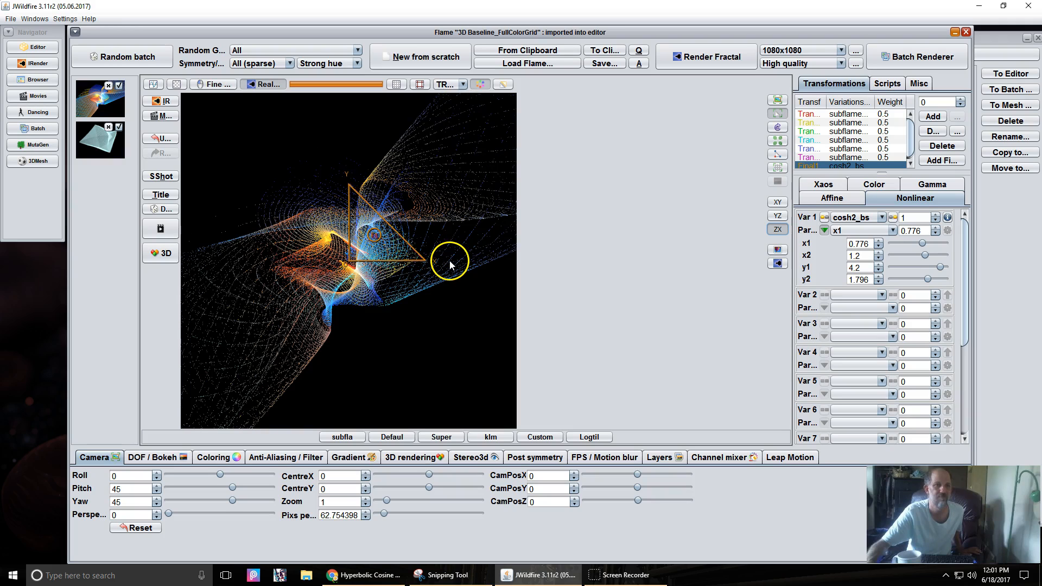
pyautogui.moveTo(454, 261); pyautogui.dragTo(460, 259)
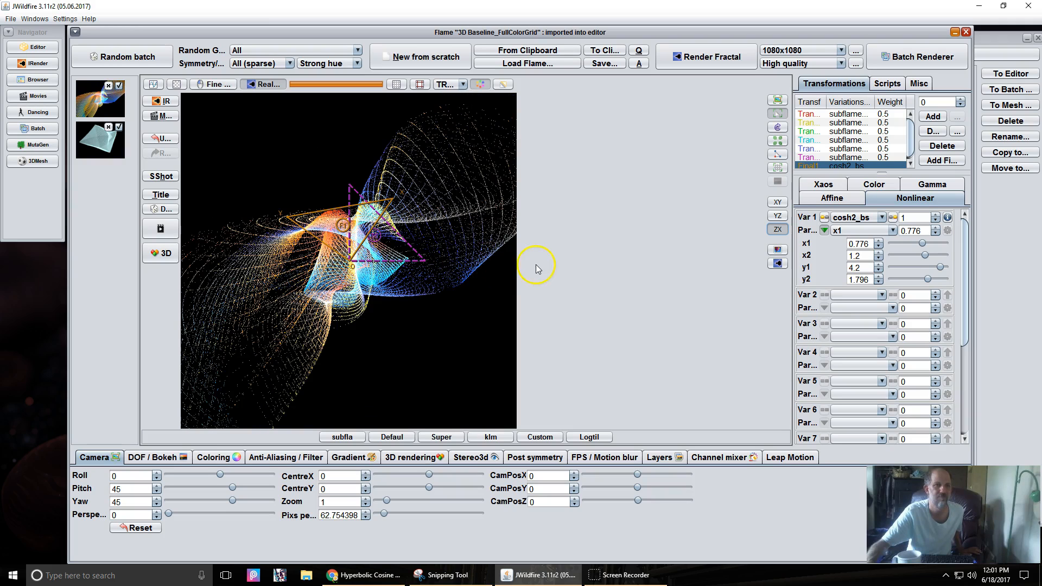
pyautogui.moveTo(537, 265); pyautogui.dragTo(603, 266)
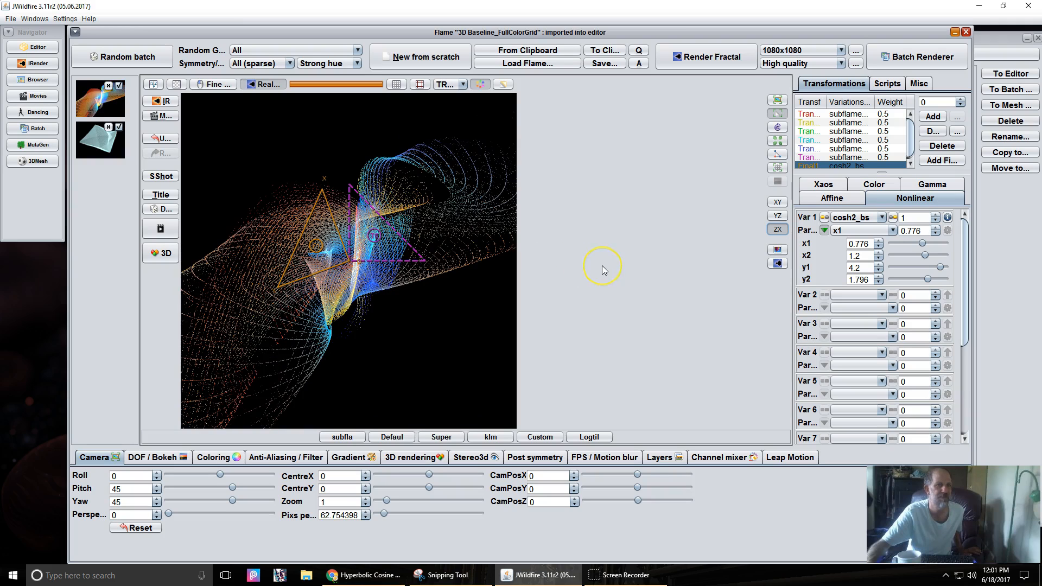
pyautogui.moveTo(407, 268); pyautogui.dragTo(351, 270)
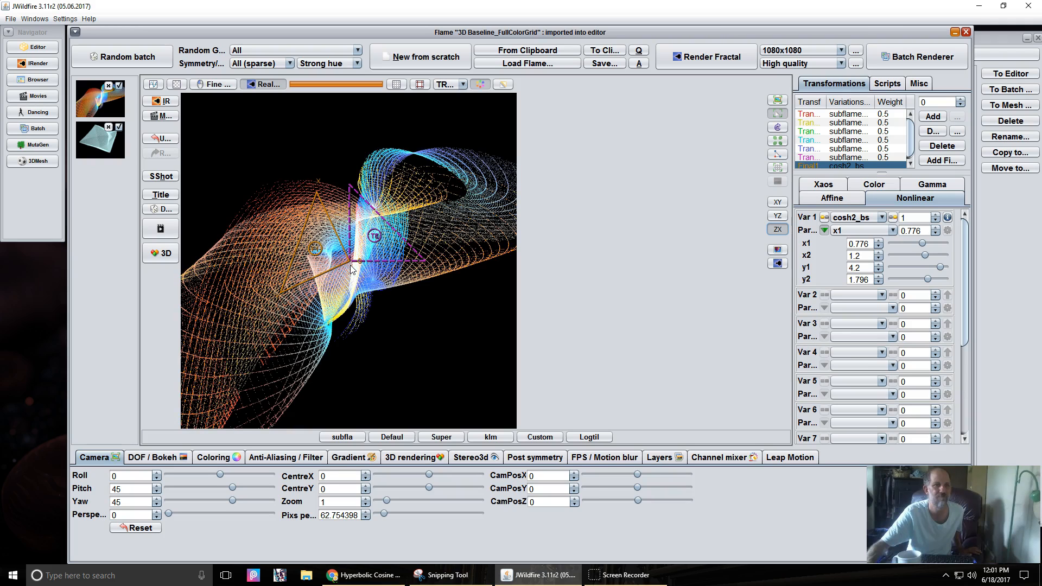
pyautogui.scroll(-1, 351, 266)
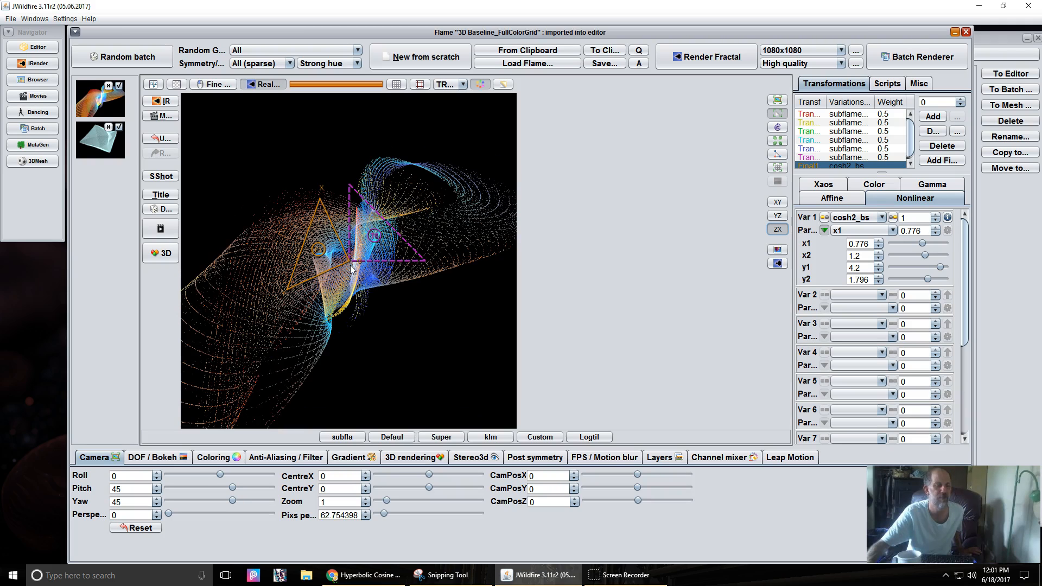
pyautogui.scroll(-1, 350, 266)
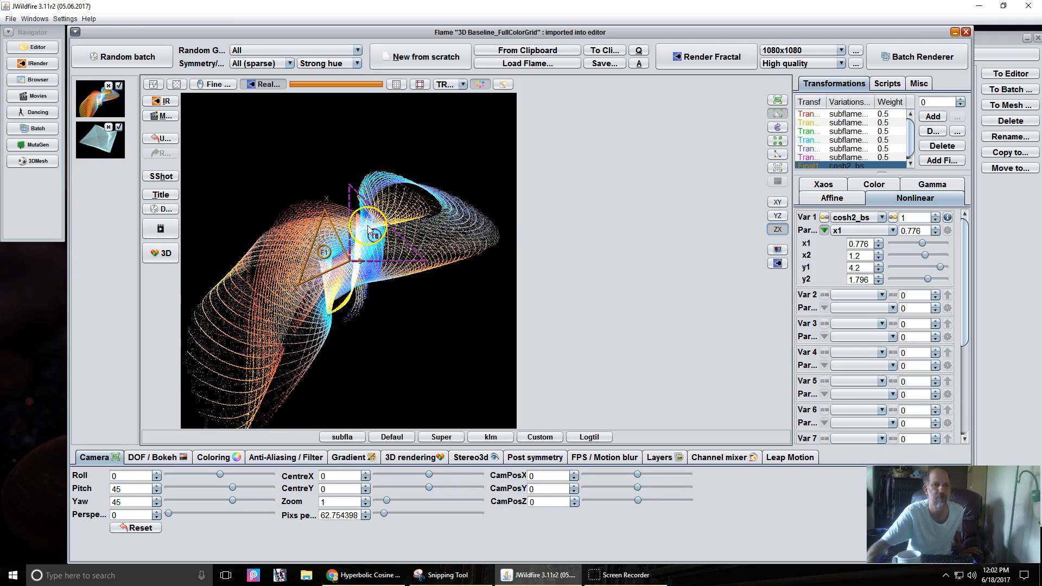
pyautogui.moveTo(398, 224); pyautogui.dragTo(402, 236)
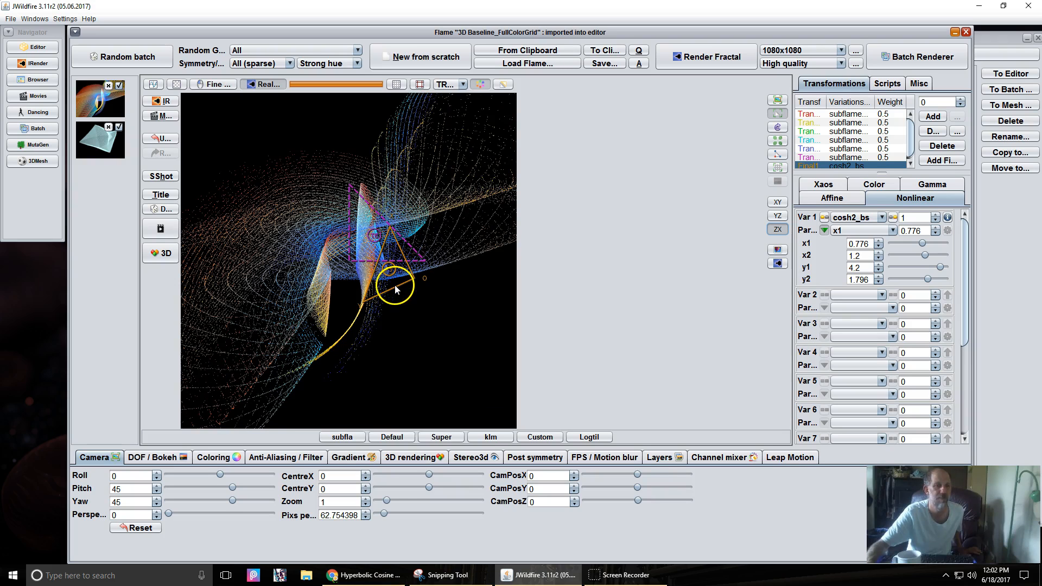
# Switch to the browser to look at the MathWorld Hyperbolic Cosine plots, and return to JWildfire
pyautogui.click(365, 575)
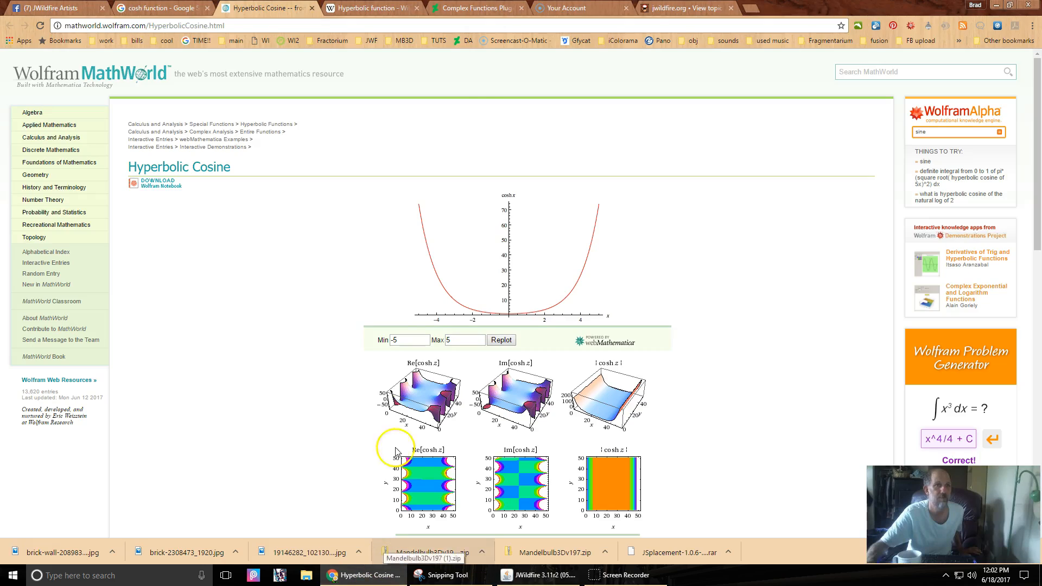
pyautogui.click(508, 579)
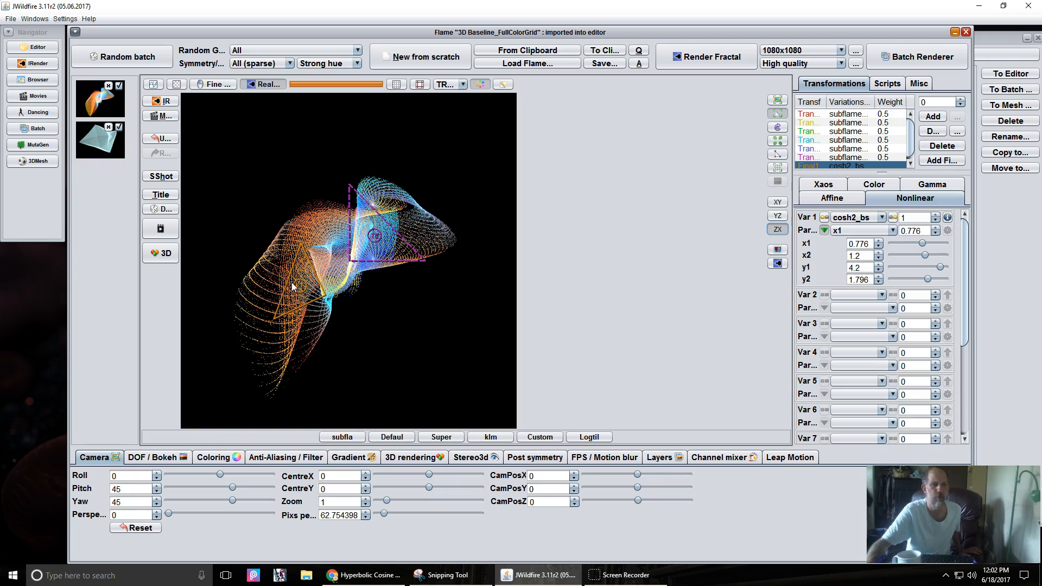
# In the ZX plane, place the final transform's triangle at the lower left of the reference triangle, rotate it counter-clockwise, and shrink it strongly
pyautogui.click(435, 265)
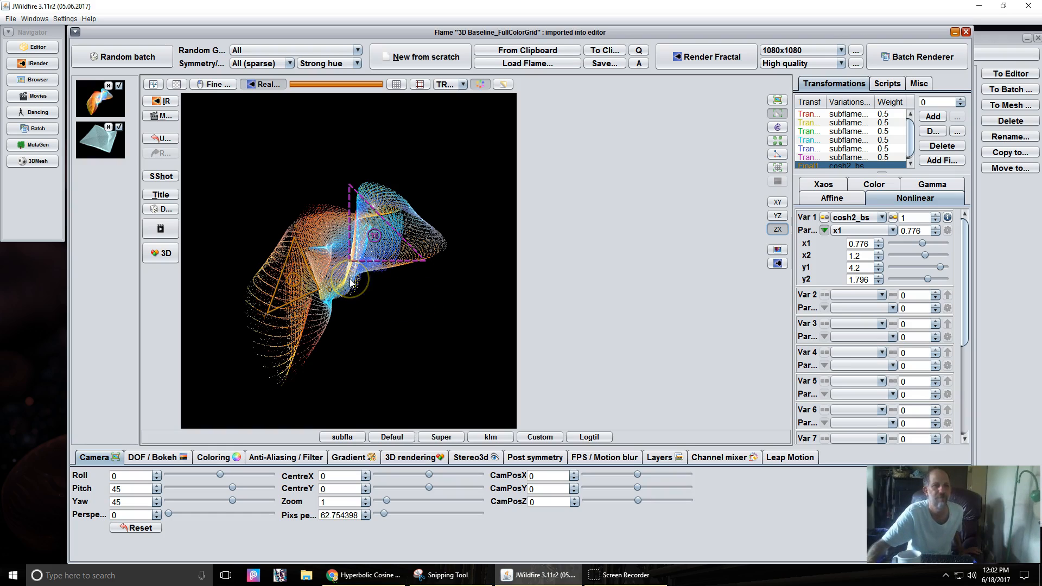
pyautogui.click(316, 299)
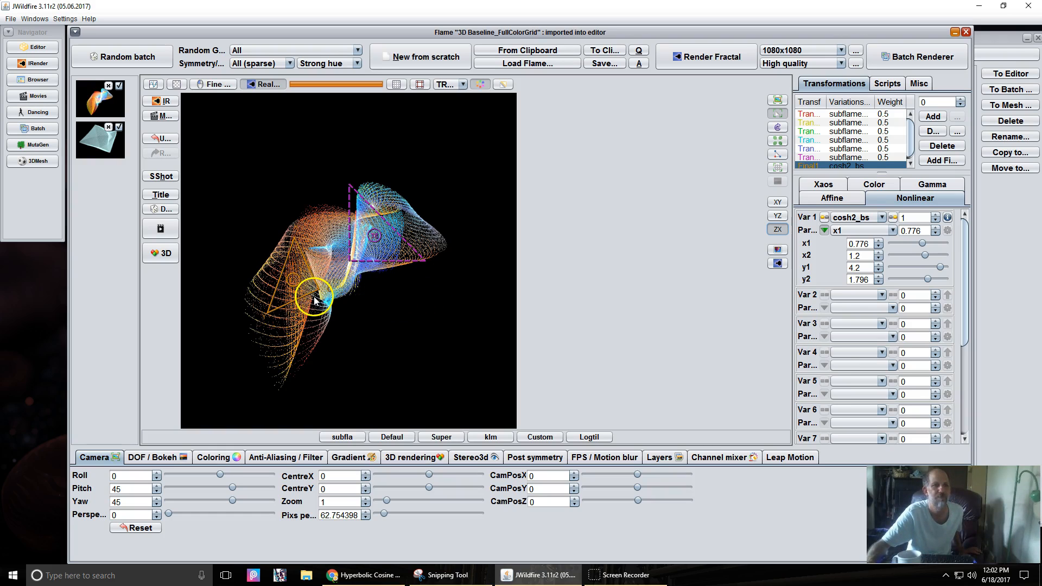
pyautogui.moveTo(307, 286); pyautogui.dragTo(409, 282)
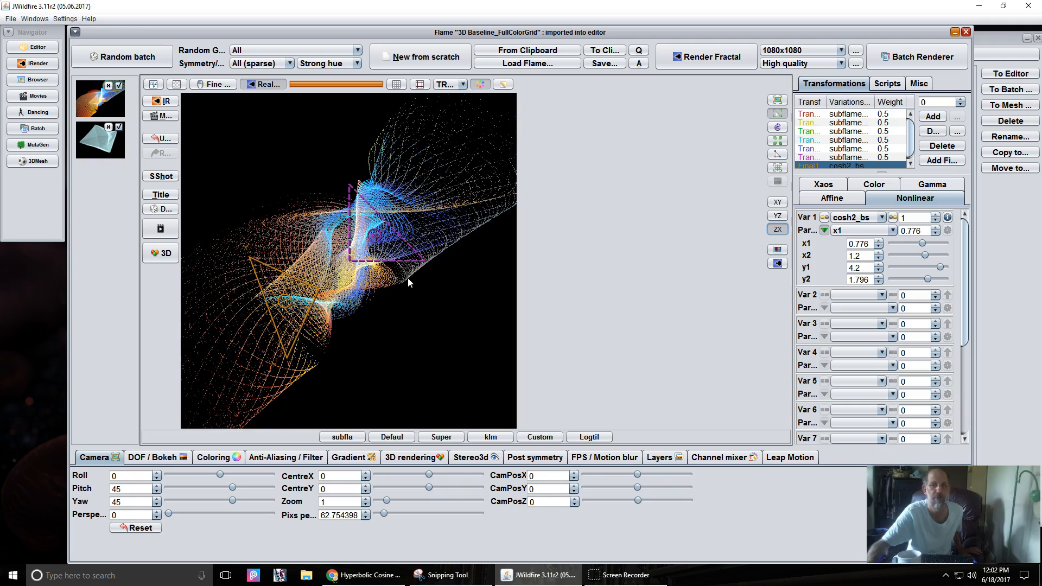
pyautogui.click(311, 254)
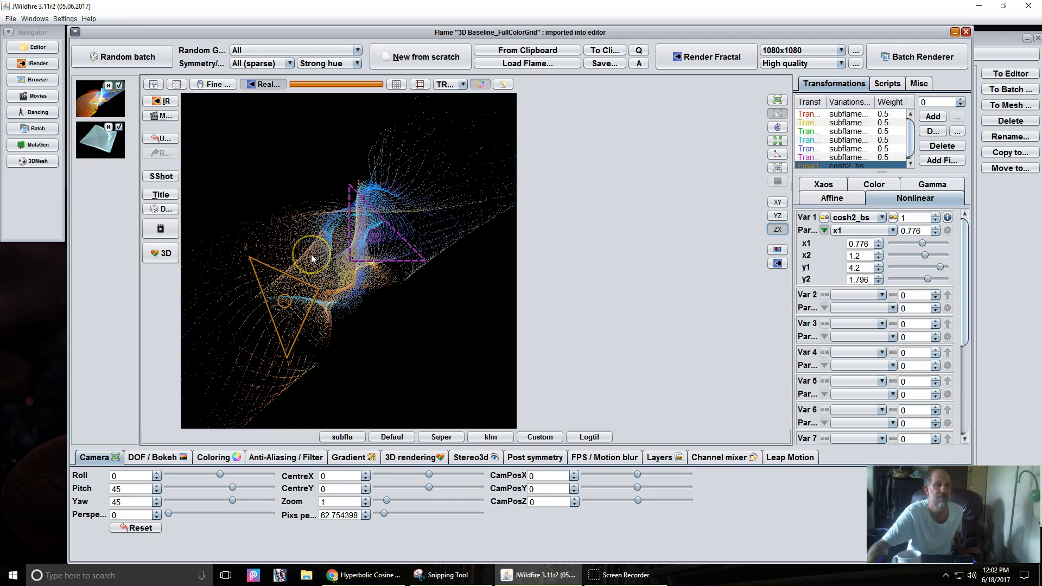
pyautogui.moveTo(311, 254); pyautogui.dragTo(266, 274)
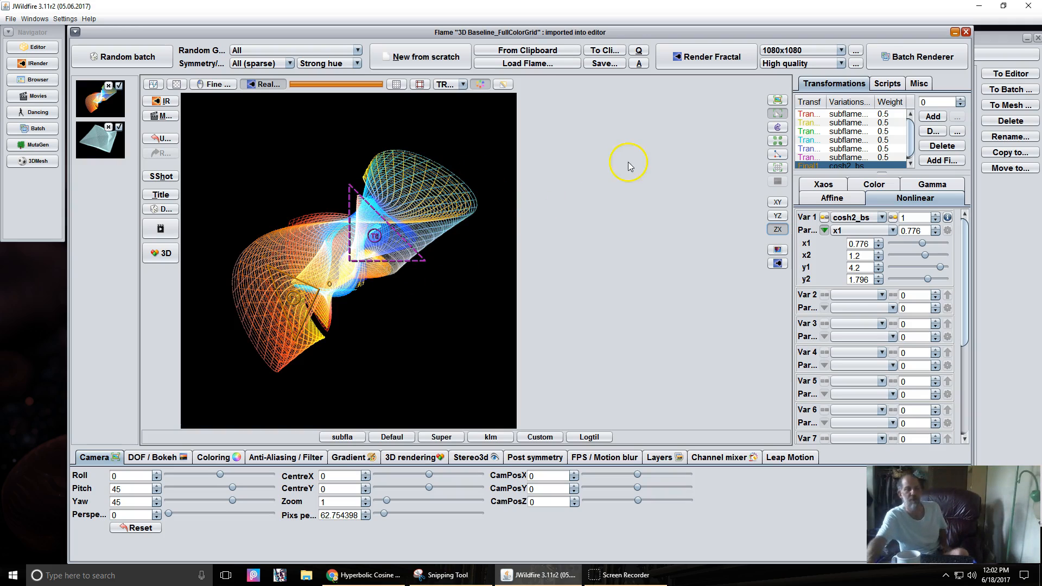
# Start a new flame from scratch and add a transform that uses the obj_mesh primitive variation
pyautogui.click(422, 63)
pyautogui.click(945, 117)
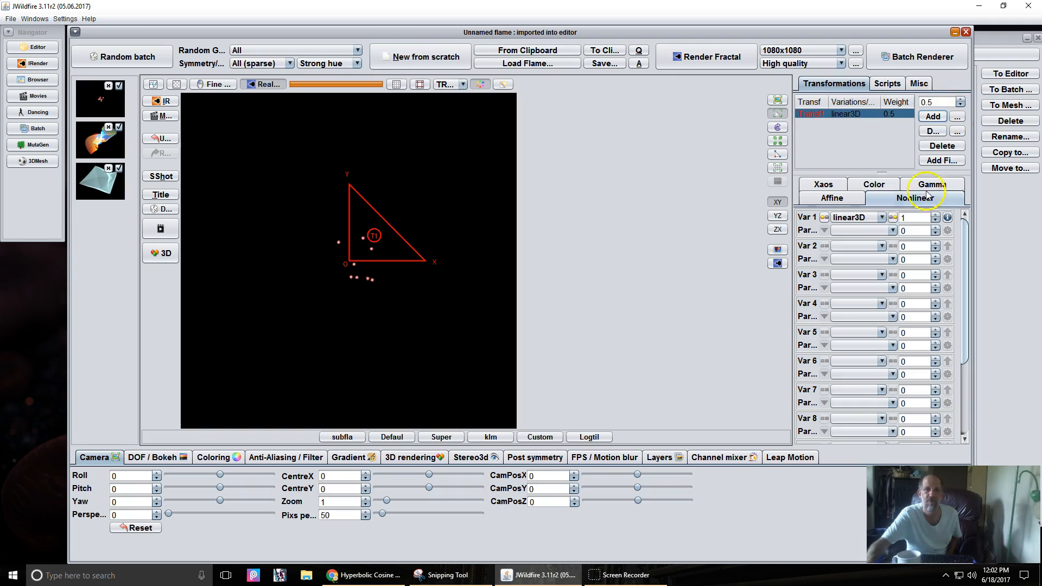
pyautogui.click(858, 217)
pyautogui.scroll(-7, 863, 369)
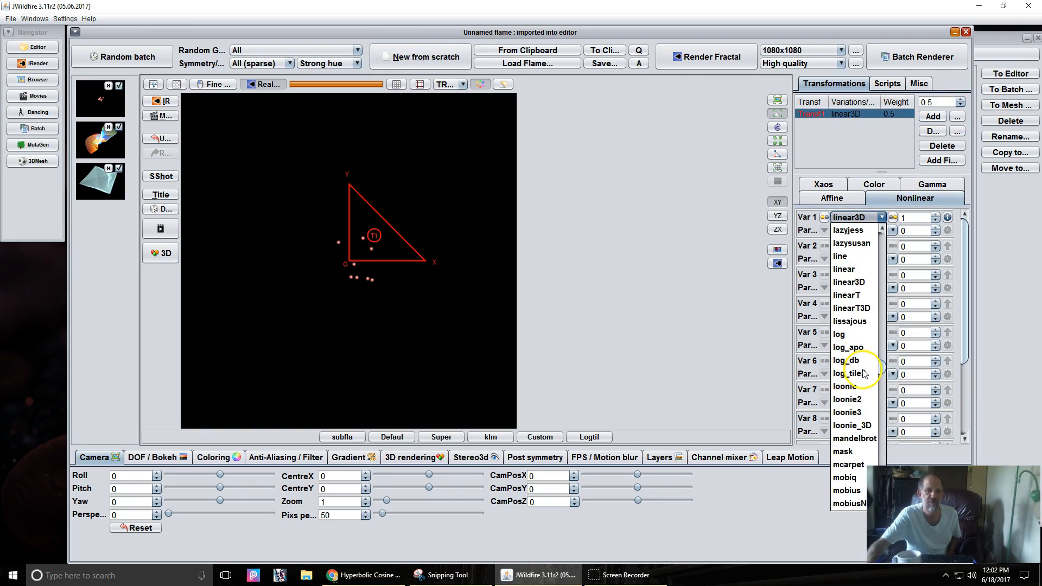
pyautogui.scroll(-2, 852, 358)
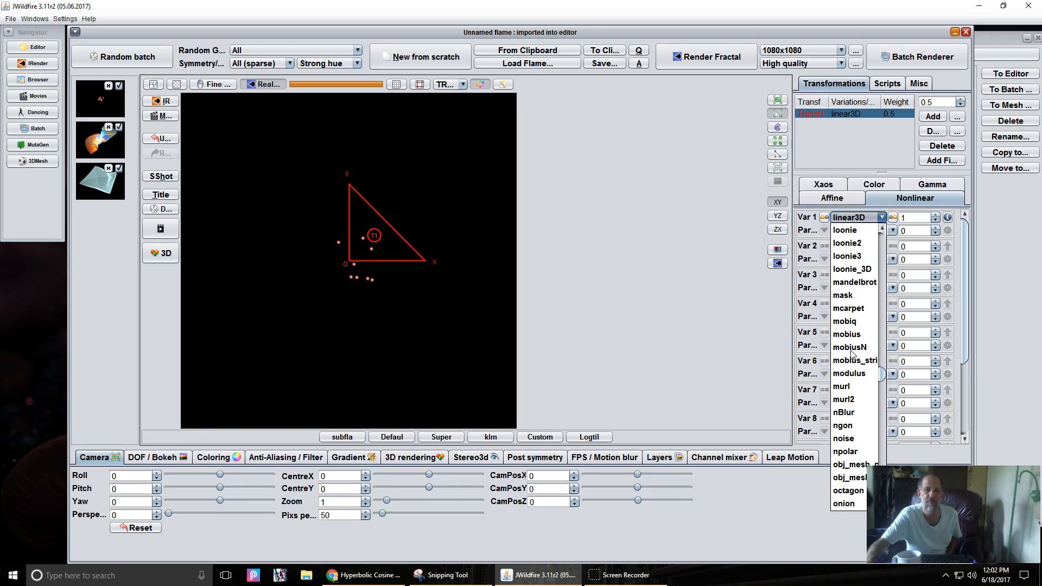
pyautogui.click(842, 465)
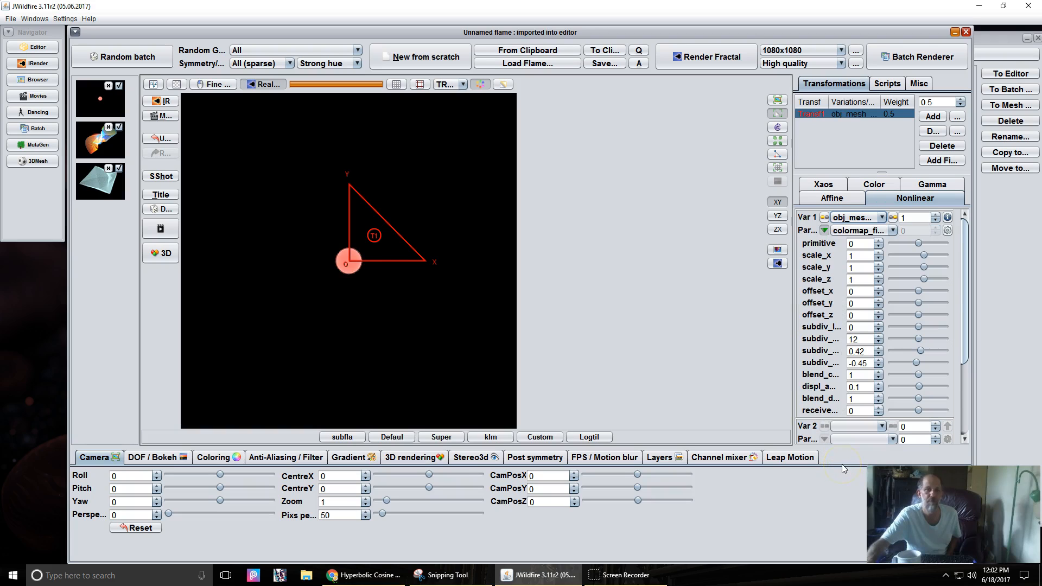
# Set the mesh variation's primitive parameter to 5 for a cube shape
pyautogui.click(878, 242)
pyautogui.click(879, 242)
pyautogui.click(879, 242)
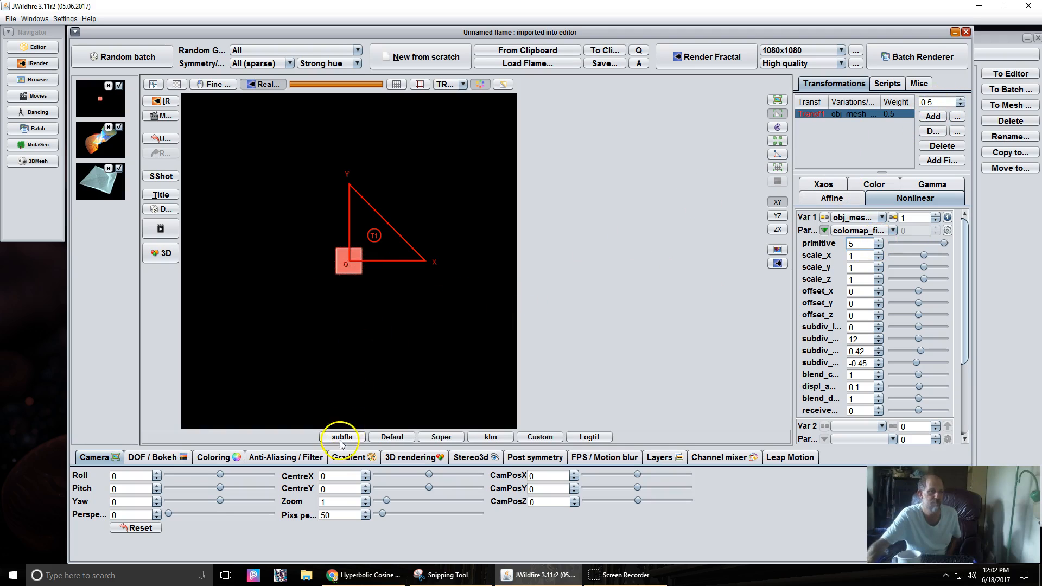
# Apply the south-sea-bather gradient from the built-in flam3 palettes to the flame
pyautogui.click(350, 457)
pyautogui.click(510, 480)
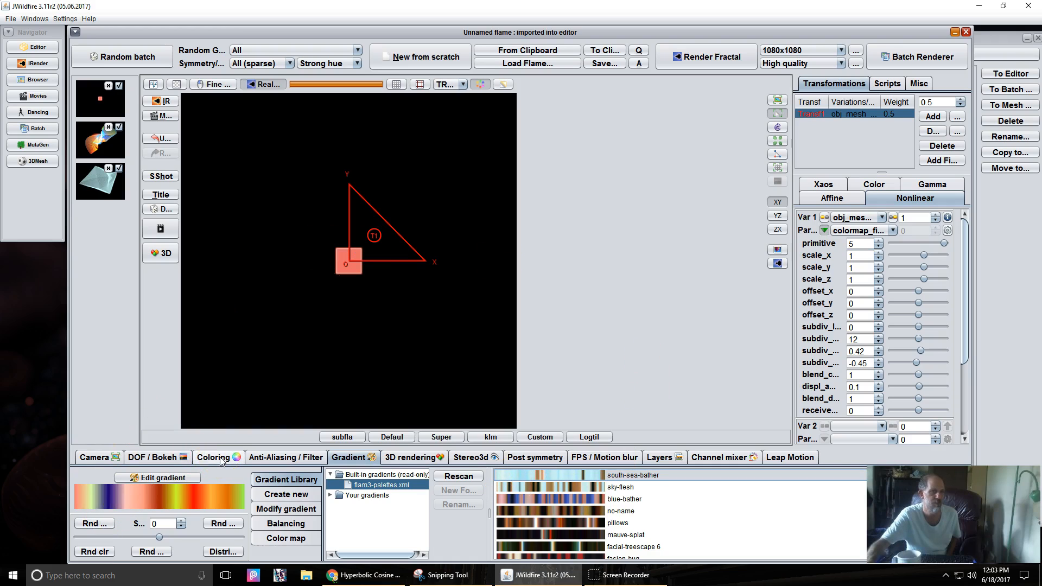
pyautogui.click(513, 489)
pyautogui.click(515, 474)
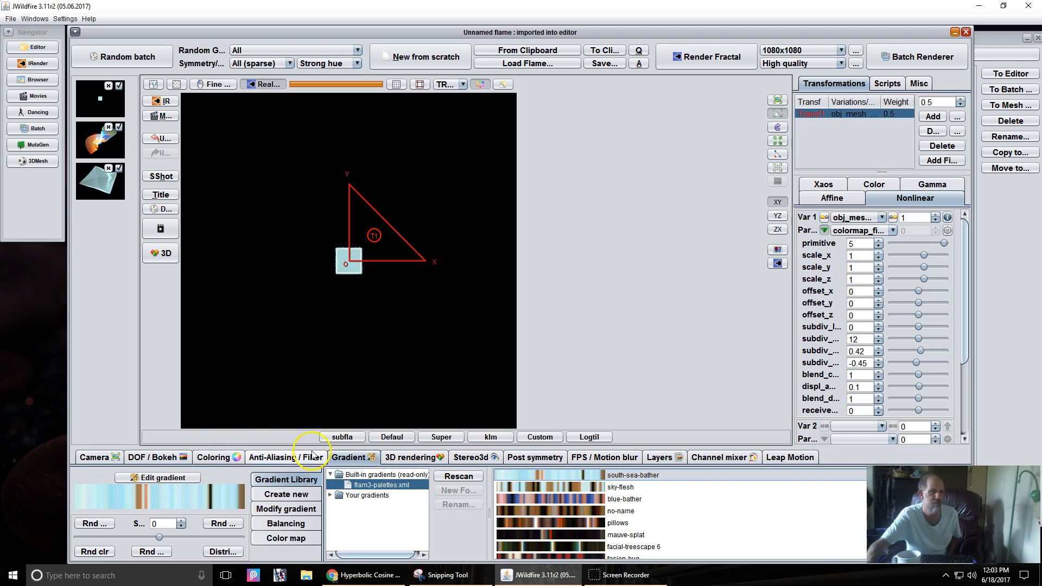
# Raise the flame's brightness to 31.26 and enlarge the view to 281.6 pixels per unit
pyautogui.click(220, 459)
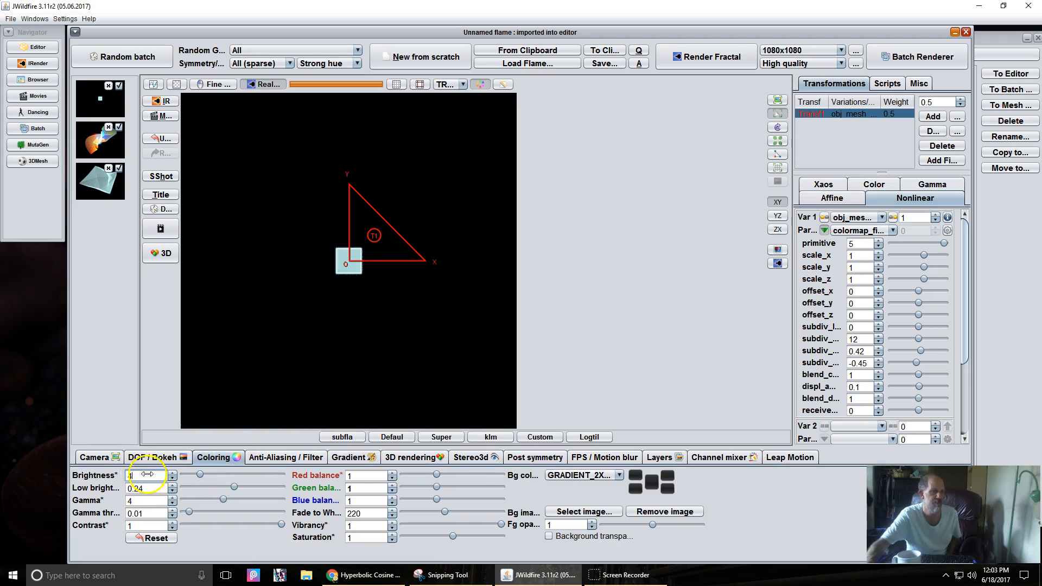
pyautogui.moveTo(147, 474); pyautogui.dragTo(643, 487)
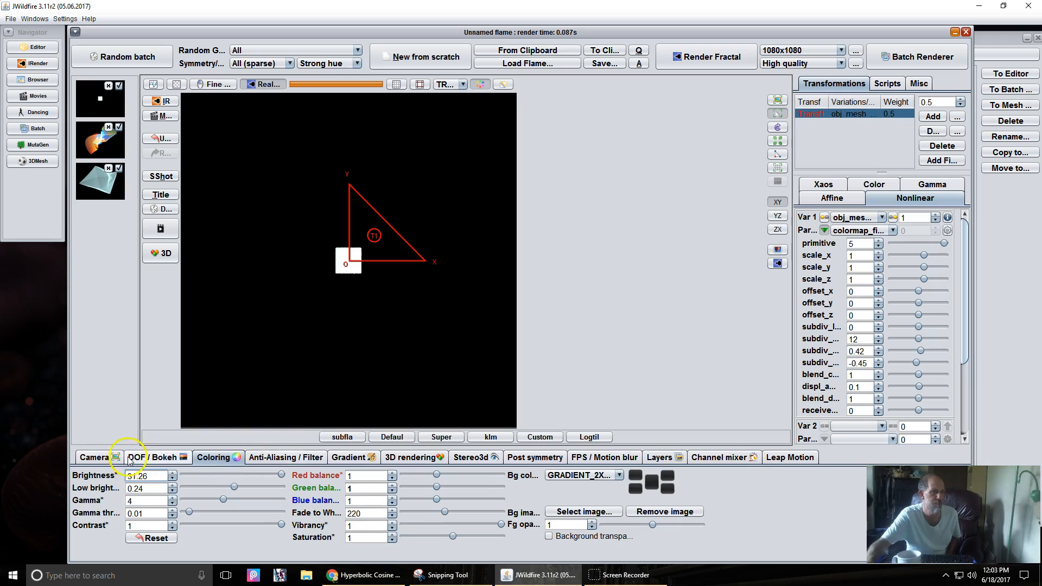
pyautogui.click(94, 457)
pyautogui.moveTo(328, 514); pyautogui.dragTo(624, 491)
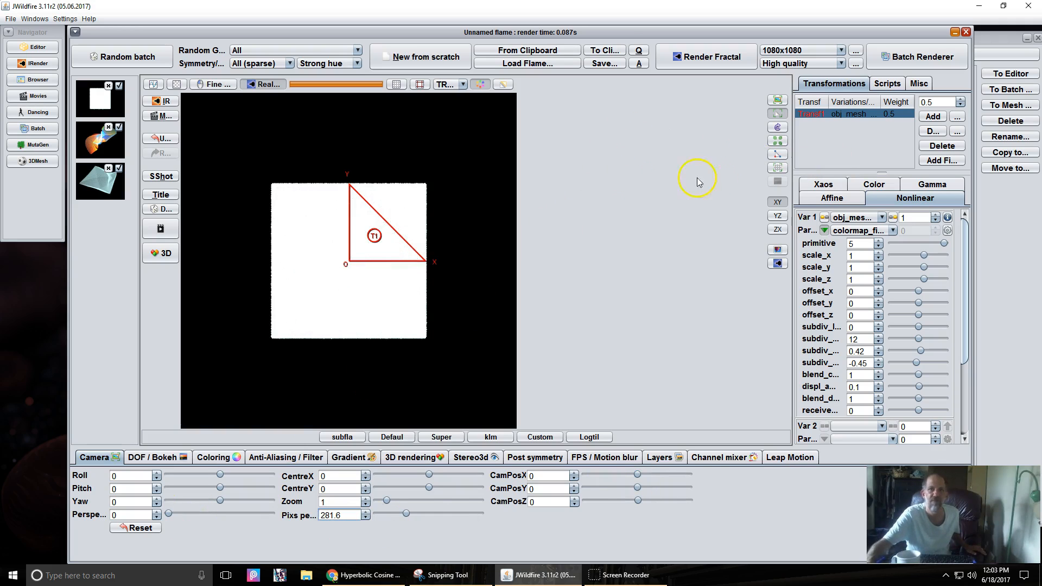
# Add a second transform and set its first variation to cosh2_bs
pyautogui.click(933, 116)
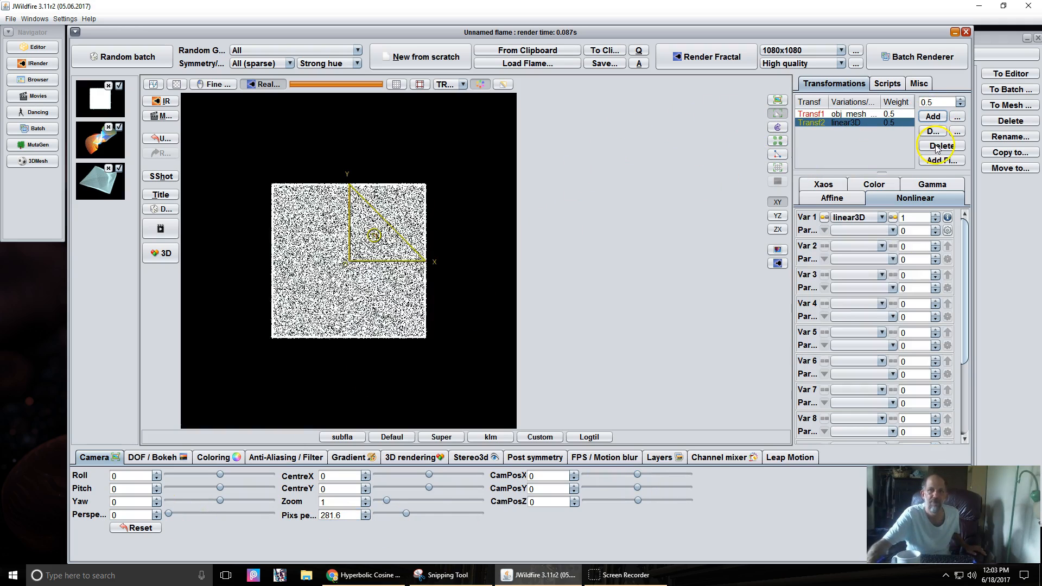
pyautogui.click(856, 217)
pyautogui.scroll(20, 857, 359)
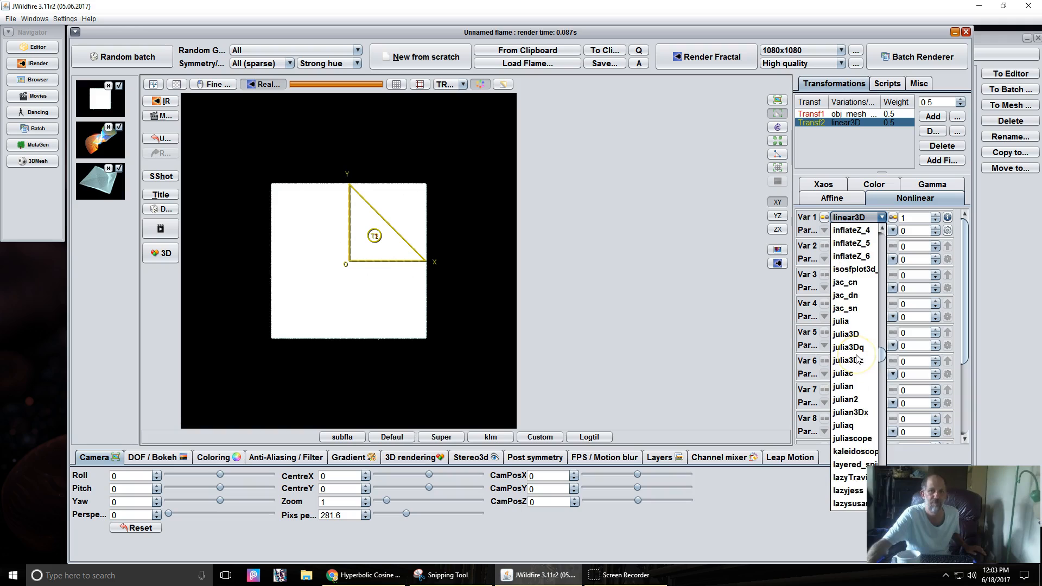
pyautogui.scroll(8, 856, 360)
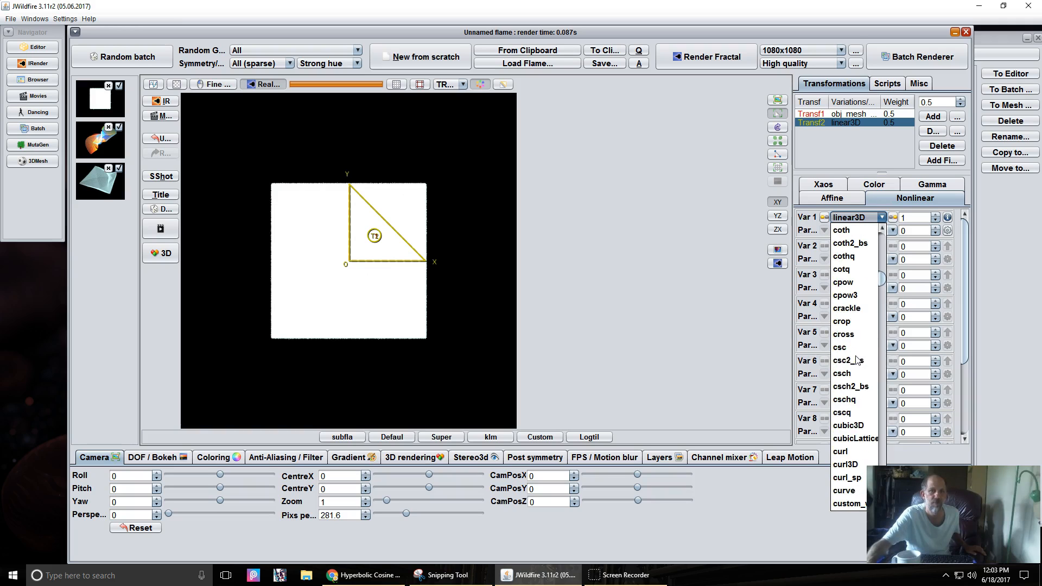
pyautogui.click(868, 263)
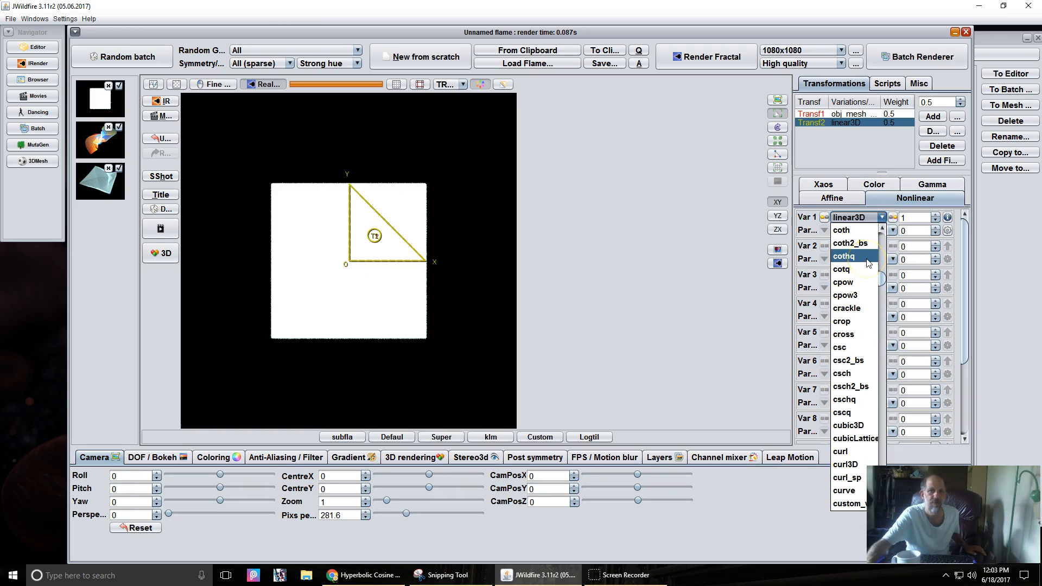
pyautogui.scroll(2, 868, 262)
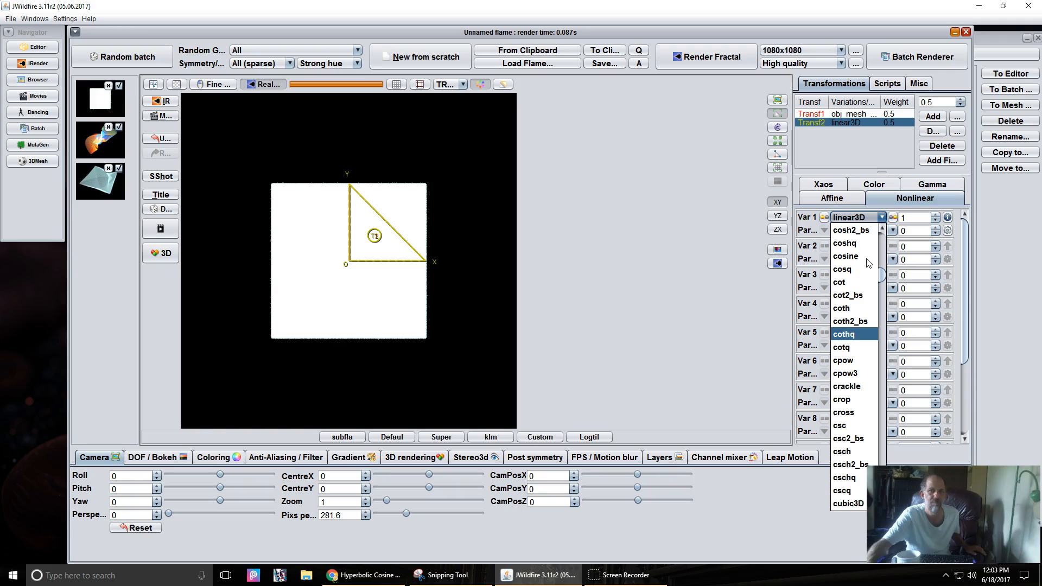
pyautogui.click(856, 232)
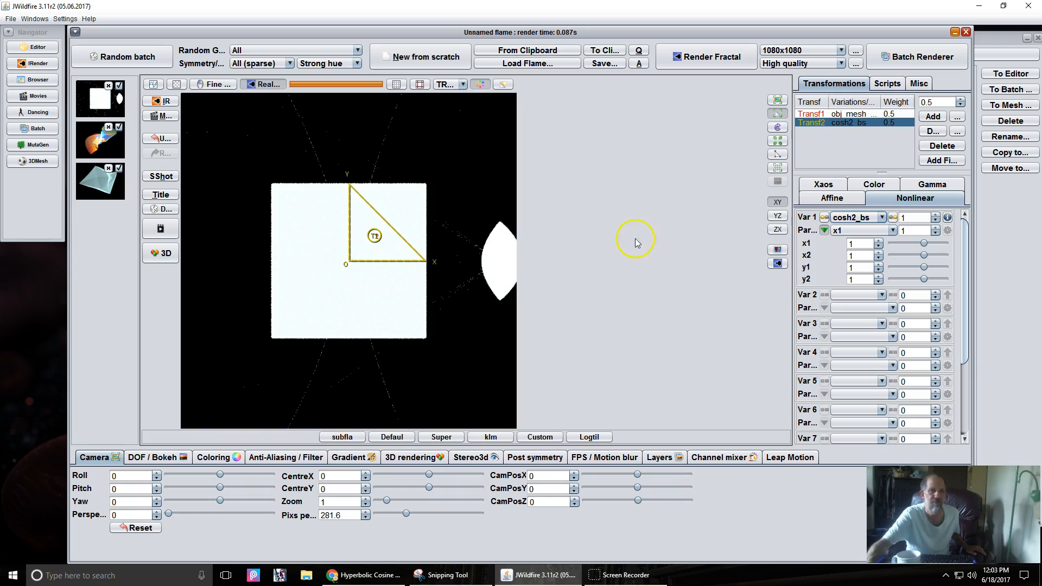
# Turn on Z preservation in the affine settings and scale the second transform's triangle down to 0.81967
pyautogui.click(832, 198)
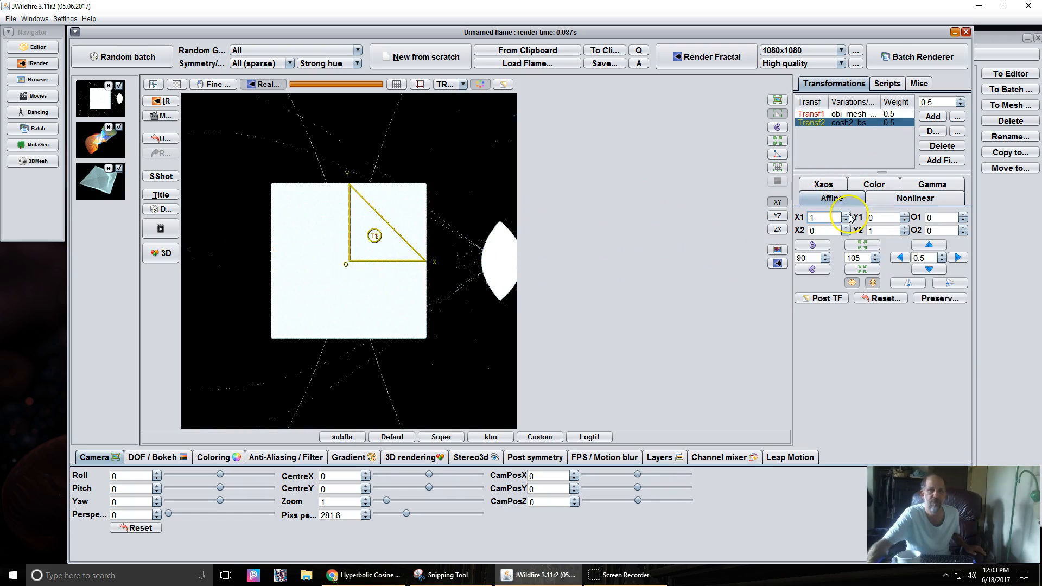
pyautogui.click(944, 303)
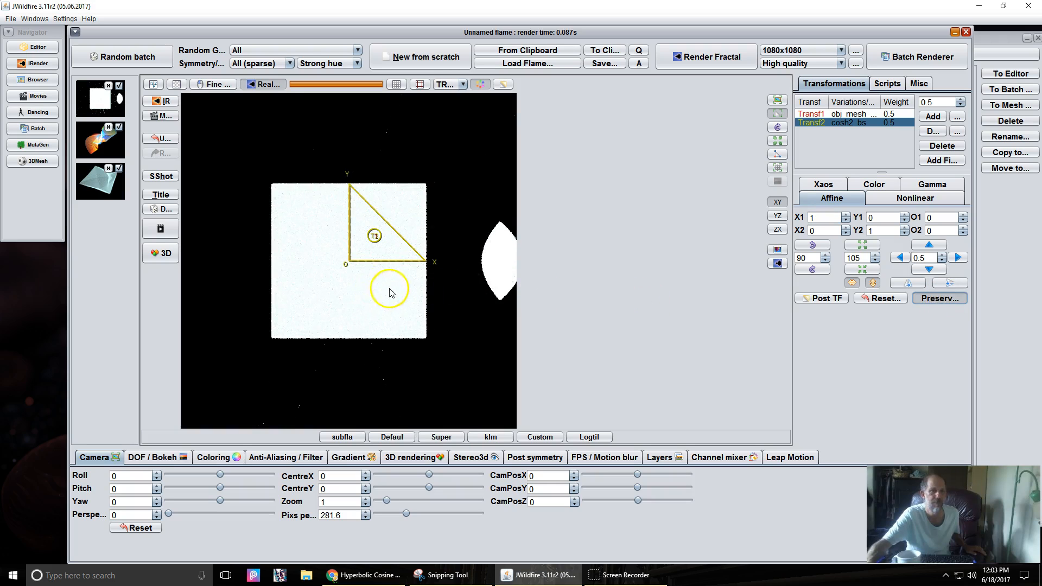
pyautogui.moveTo(377, 268); pyautogui.dragTo(419, 250)
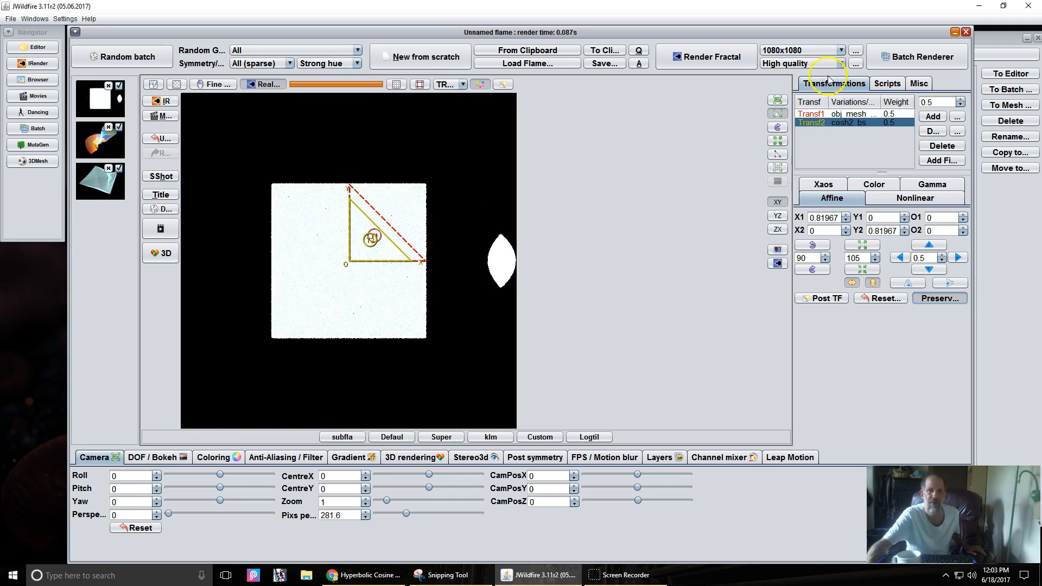
# Set the draw mode of the first transform, the mesh cube, to HIDDEN
pyautogui.click(847, 114)
pyautogui.click(871, 185)
pyautogui.click(883, 260)
pyautogui.click(885, 298)
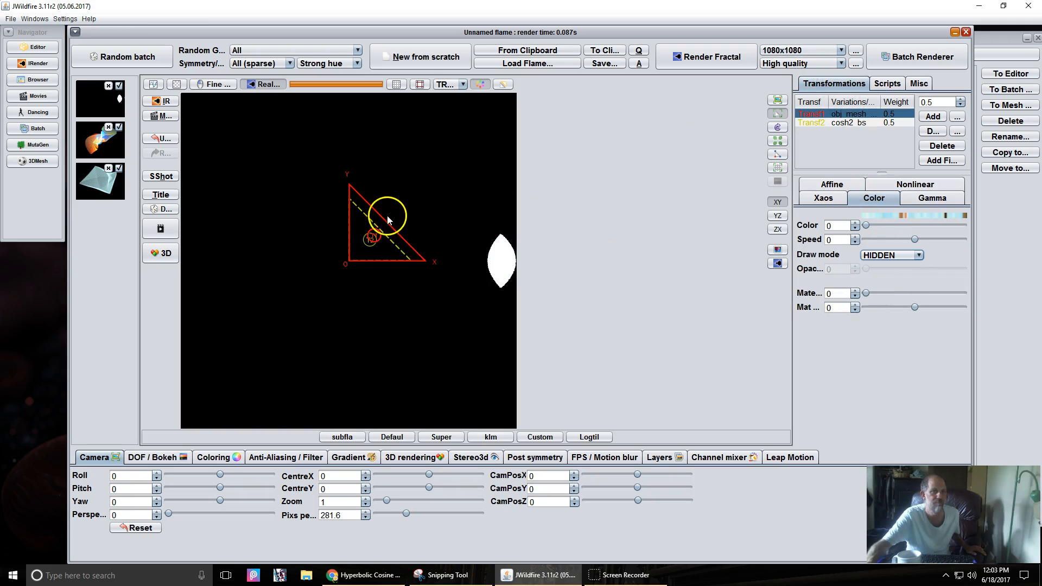
# Select the second transform and move its triangle slightly right and below the first transform's triangle
pyautogui.click(832, 123)
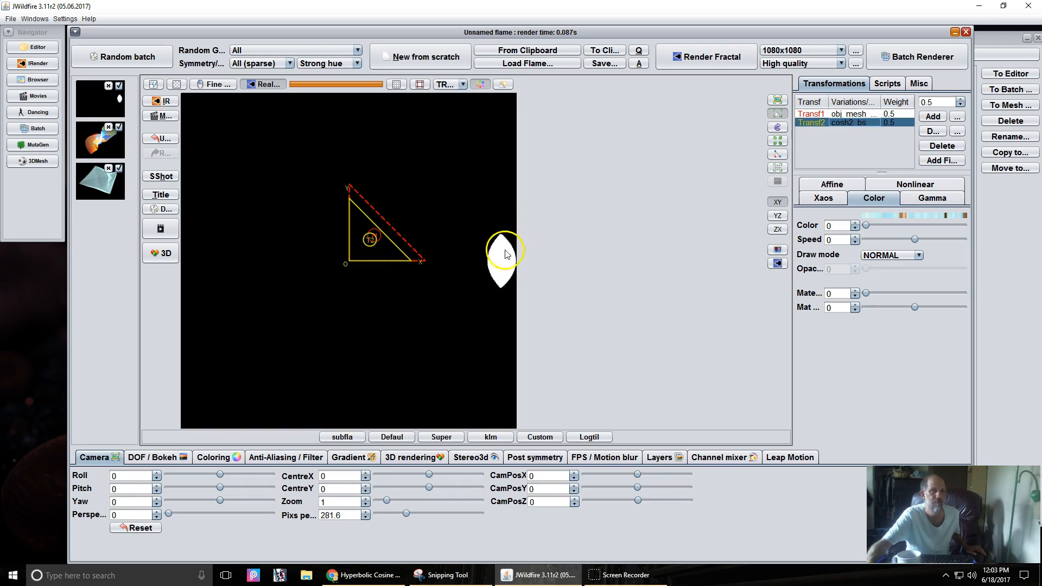
pyautogui.moveTo(412, 252); pyautogui.dragTo(426, 290)
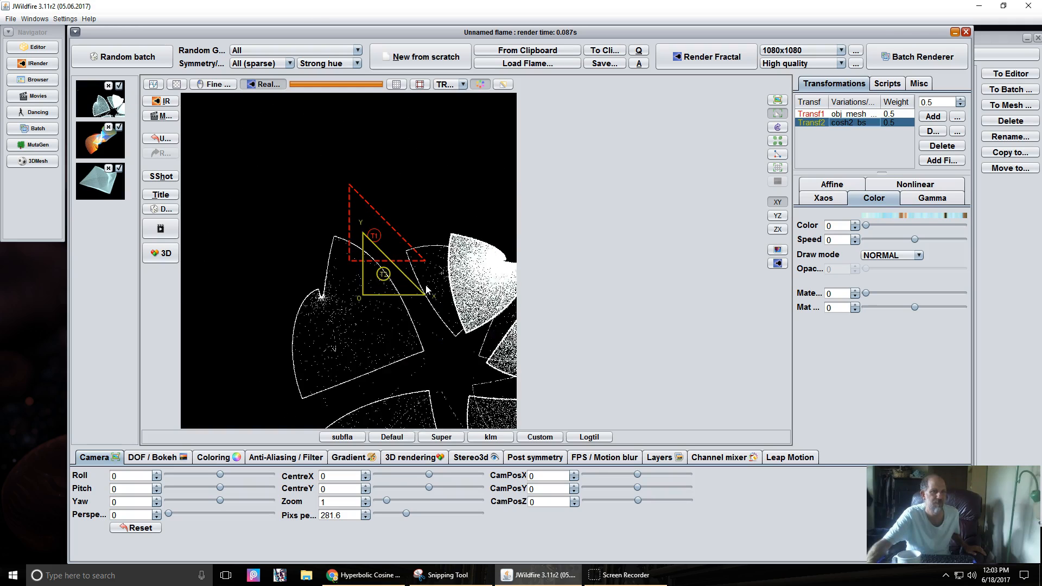
# Tilt the camera to pitch 35.2 and yaw 16.4, and reduce the scale to 206 pixels per unit
pyautogui.moveTo(117, 489); pyautogui.dragTo(172, 472)
pyautogui.moveTo(117, 501); pyautogui.dragTo(147, 498)
pyautogui.moveTo(337, 515); pyautogui.dragTo(239, 496)
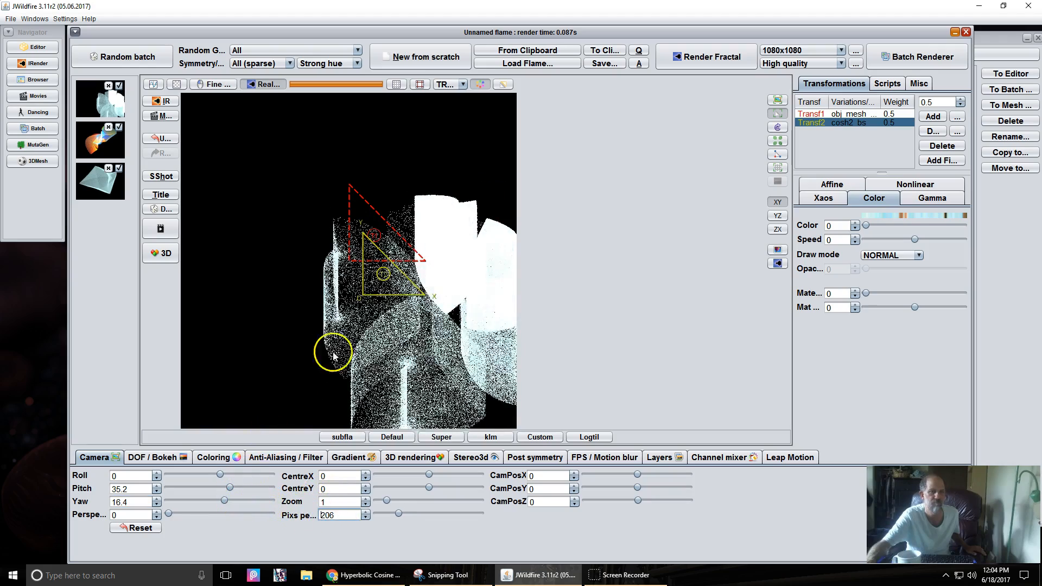
# Rotate the second transform's triangle counter-clockwise, raise its weight to 2.28, and move the slightly shrunken triangle far left of the first transform's triangle
pyautogui.moveTo(358, 316); pyautogui.dragTo(439, 297)
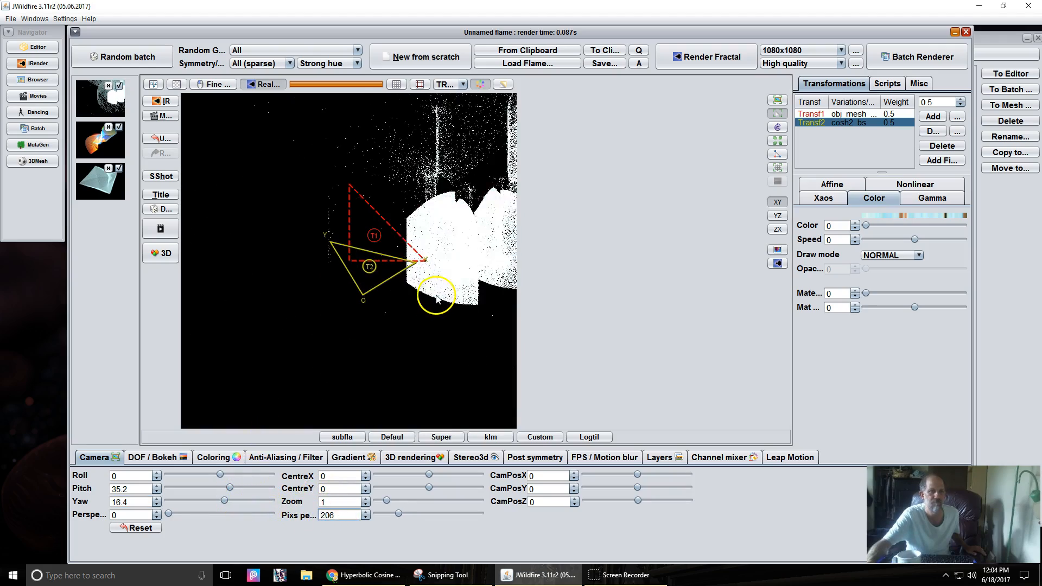
pyautogui.moveTo(942, 102); pyautogui.dragTo(999, 102)
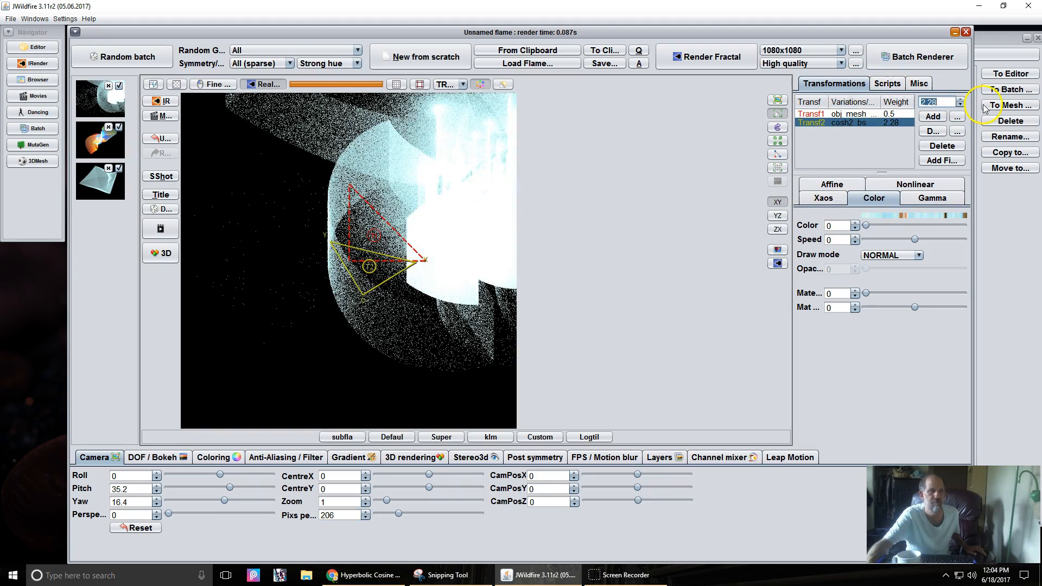
pyautogui.scroll(-2, 372, 270)
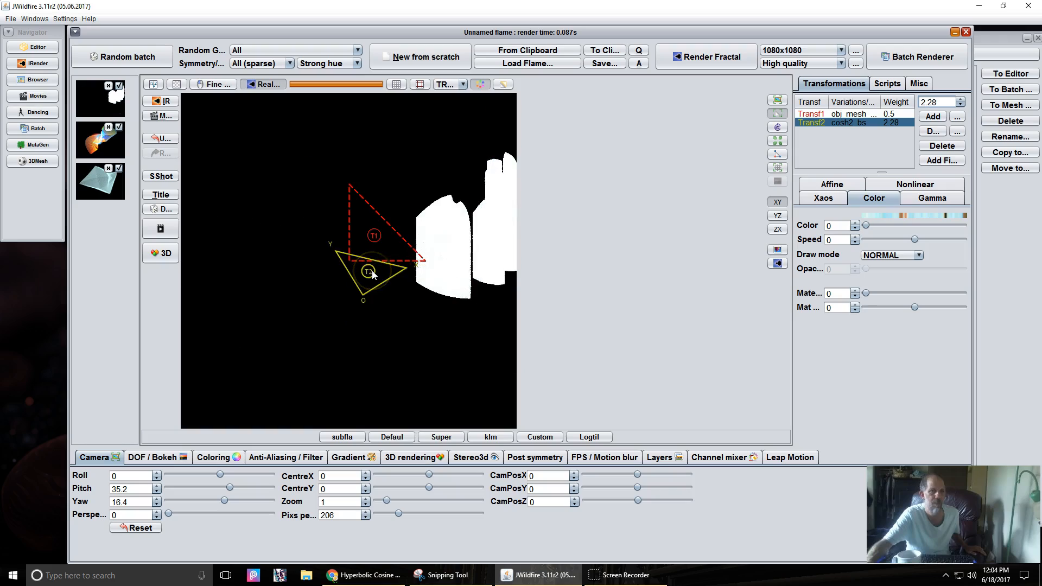
pyautogui.moveTo(373, 274); pyautogui.dragTo(236, 266)
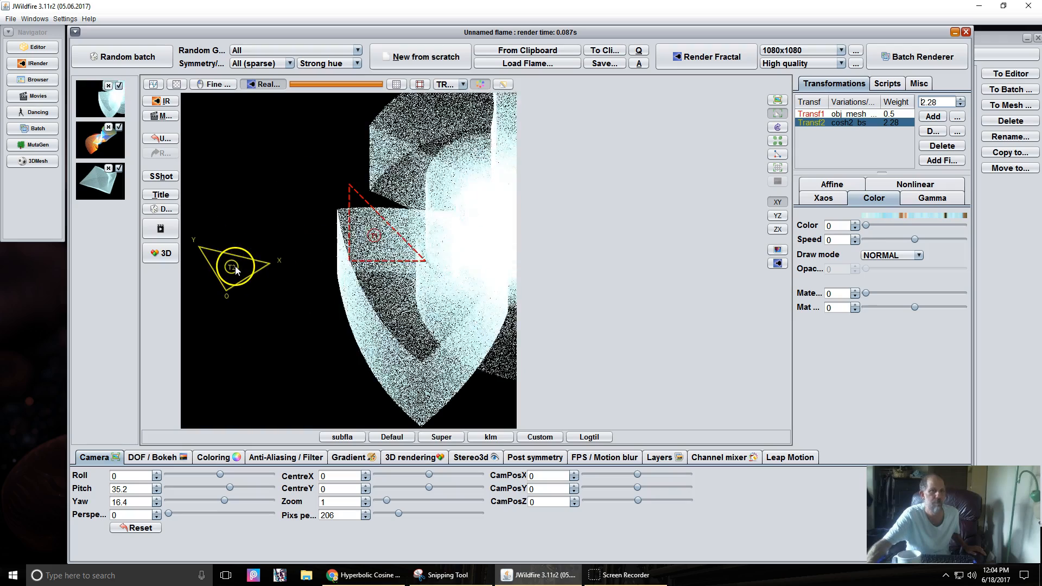
# Lower the second transform's cosh2_bs y1 parameter to -4.524
pyautogui.click(909, 186)
pyautogui.moveTo(863, 268); pyautogui.dragTo(115, 191)
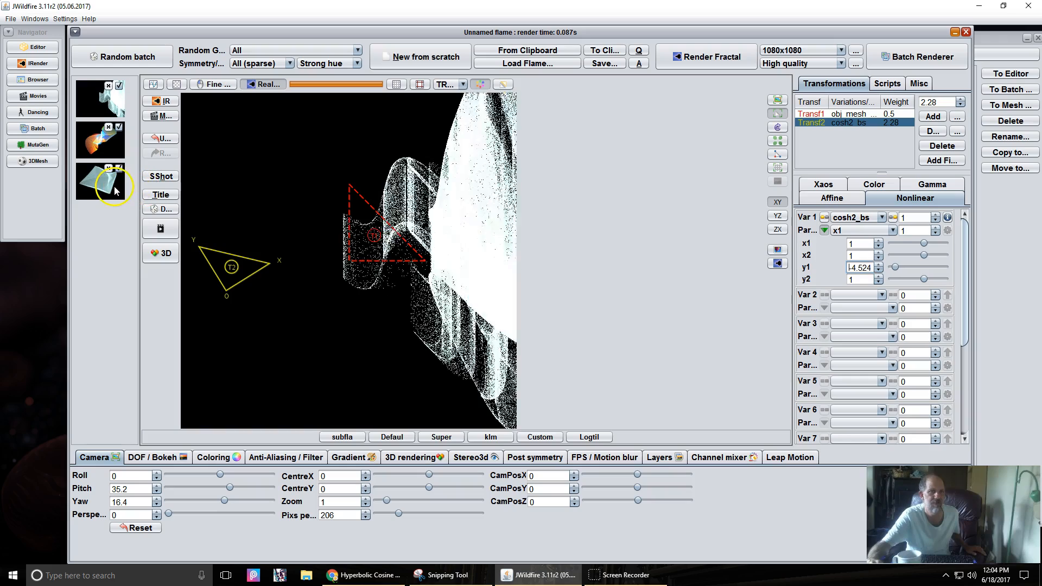
# Reduce the camera scale to 104 pixels per unit and lower the flame's brightness to 15.78
pyautogui.moveTo(329, 517); pyautogui.dragTo(197, 506)
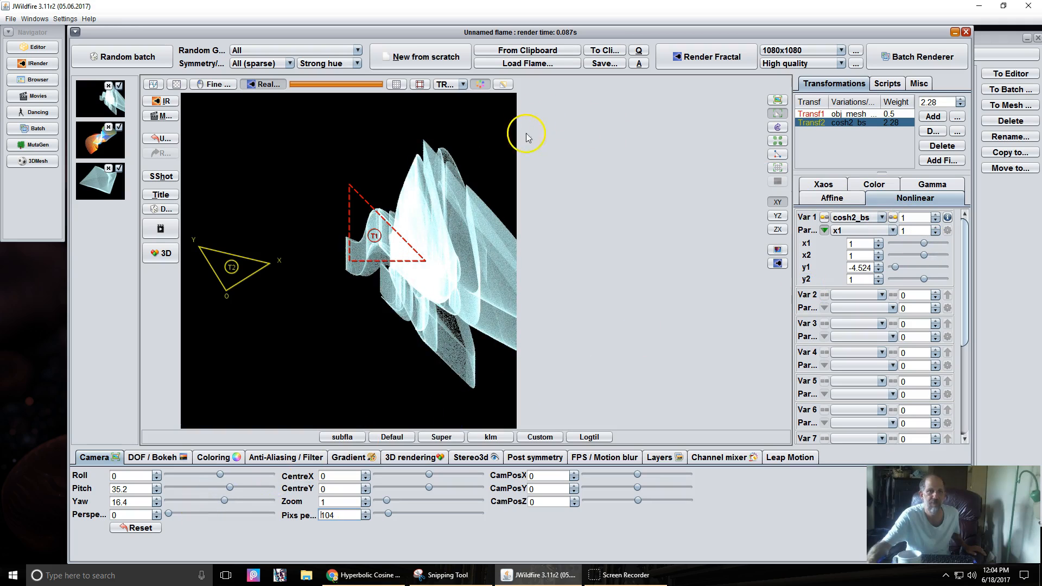
pyautogui.click(206, 458)
pyautogui.moveTo(142, 476); pyautogui.dragTo(44, 480)
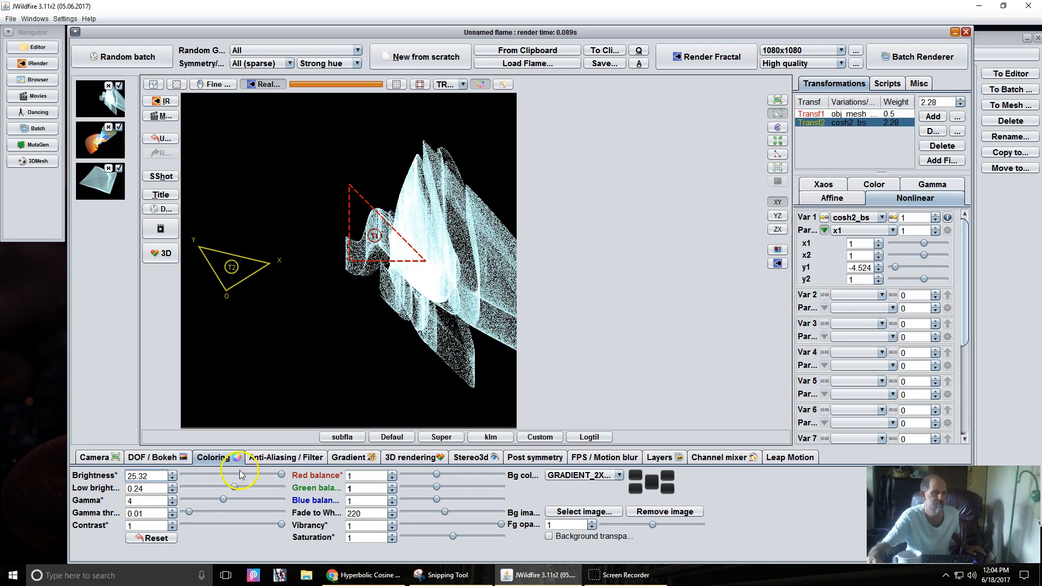
pyautogui.moveTo(263, 475); pyautogui.dragTo(246, 477)
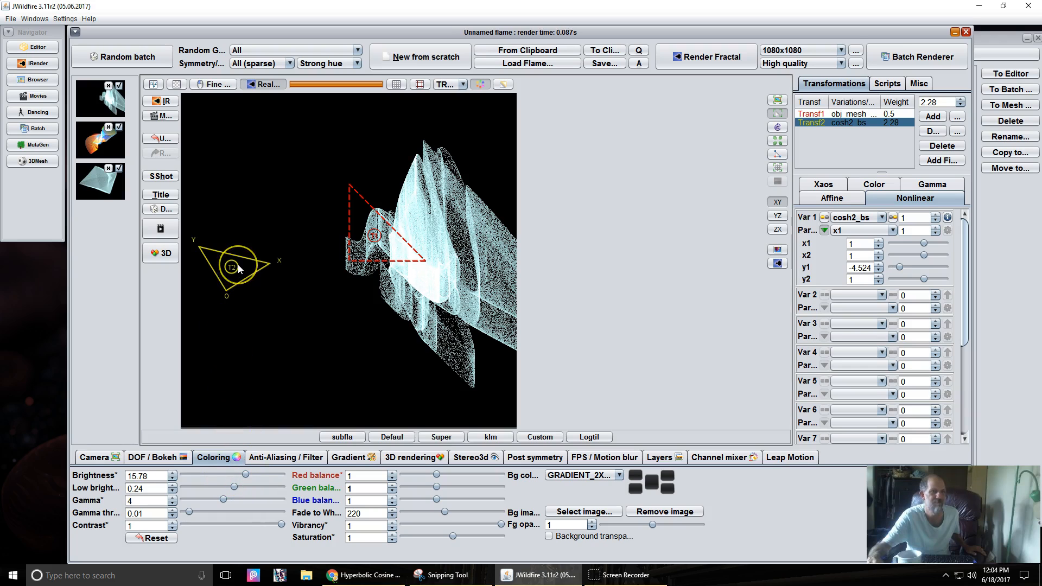
# Move the second transform's triangle just below the first transform's triangle, enlarge it, and rotate it counter-clockwise until its X corner points up
pyautogui.moveTo(238, 268); pyautogui.dragTo(378, 302)
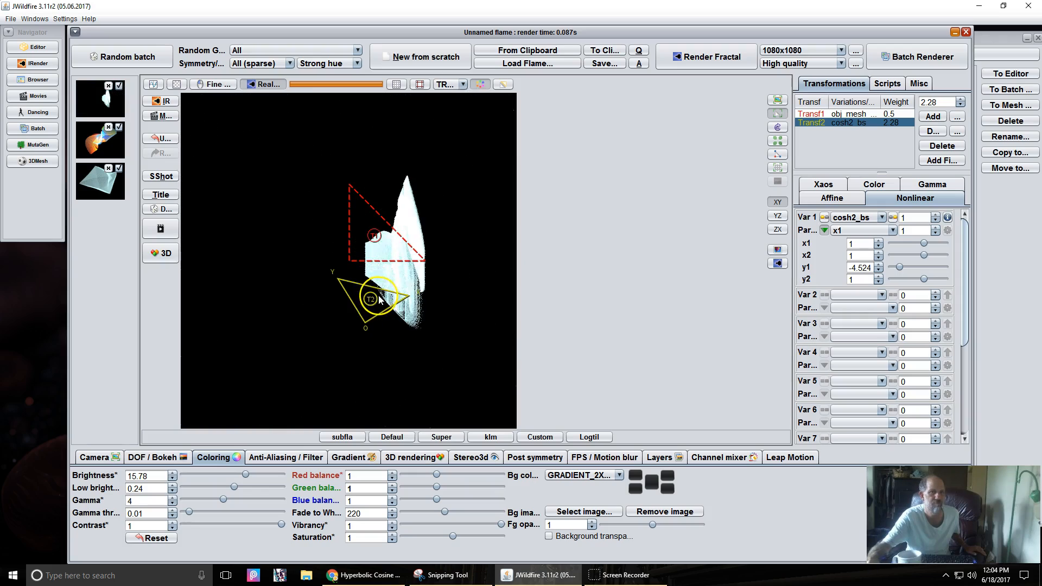
pyautogui.scroll(3, 379, 296)
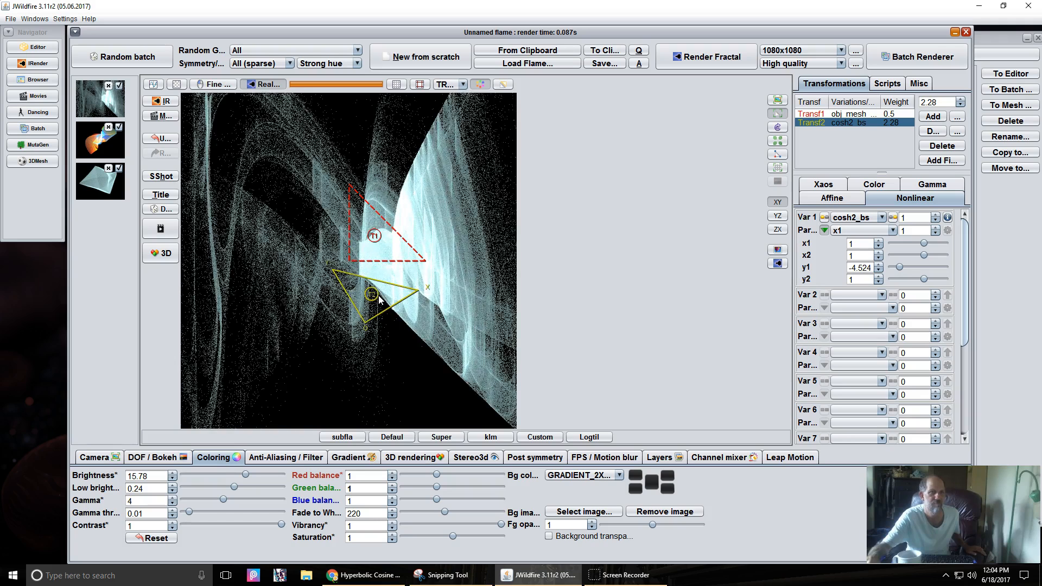
pyautogui.scroll(-2, 378, 296)
pyautogui.moveTo(378, 299); pyautogui.dragTo(438, 292)
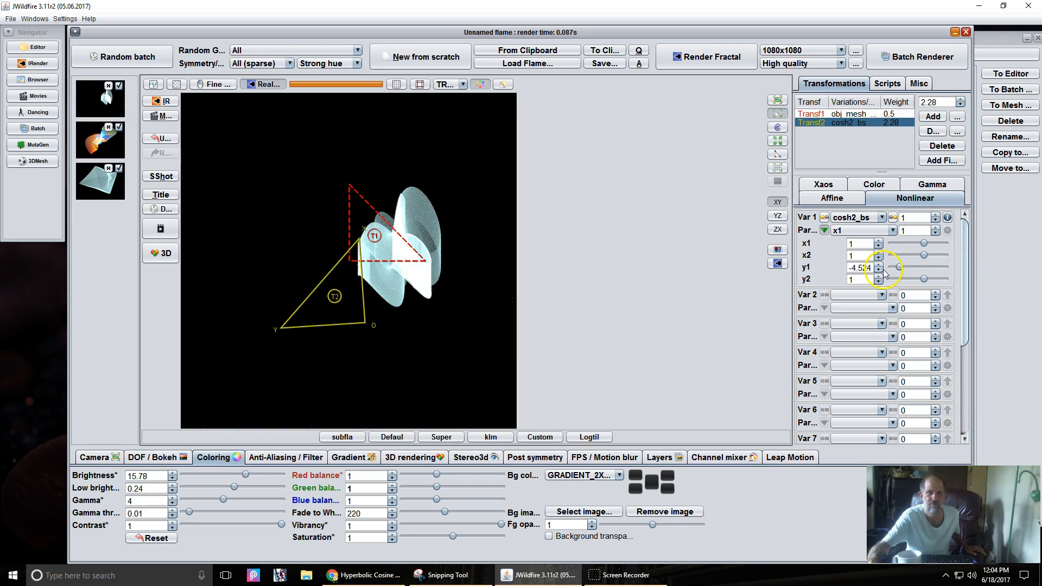
# Set the second transform's cosh2_bs parameters to x1 1.112, x2 1.86, y1 -6.832 and y2 1.764
pyautogui.moveTo(864, 266); pyautogui.dragTo(824, 269)
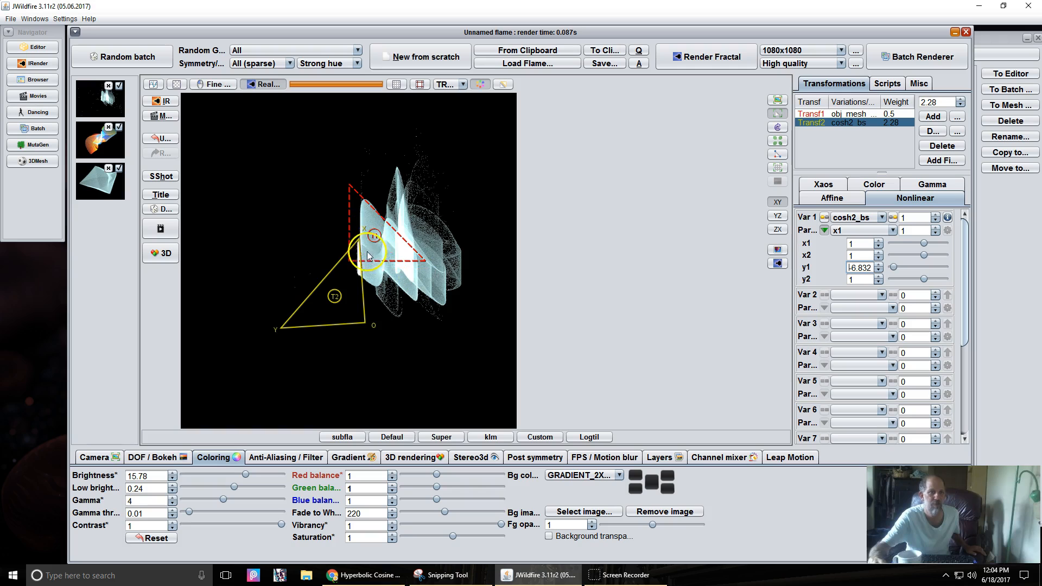
pyautogui.moveTo(856, 282); pyautogui.dragTo(900, 281)
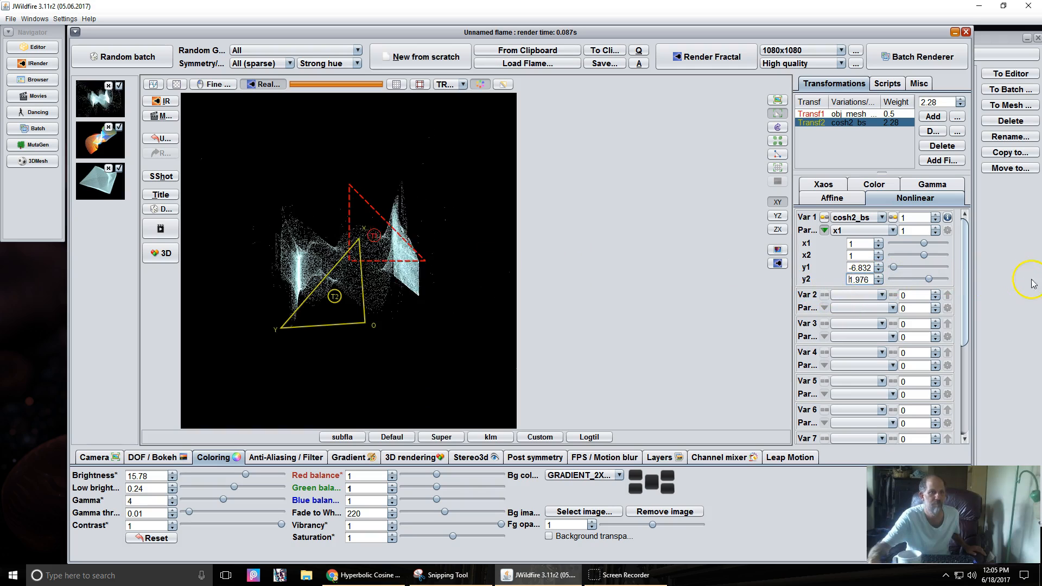
pyautogui.moveTo(1041, 280); pyautogui.dragTo(963, 286)
pyautogui.moveTo(864, 244); pyautogui.dragTo(944, 279)
# Rotate the second transform's triangle further counter-clockwise, shrink it, and move it to the lower left of the first transform's triangle
pyautogui.moveTo(366, 312)
pyautogui.mouseDown()
pyautogui.moveTo(533, 314)
pyautogui.moveTo(349, 298)
pyautogui.moveTo(373, 326)
pyautogui.moveTo(364, 328)
pyautogui.mouseUp()
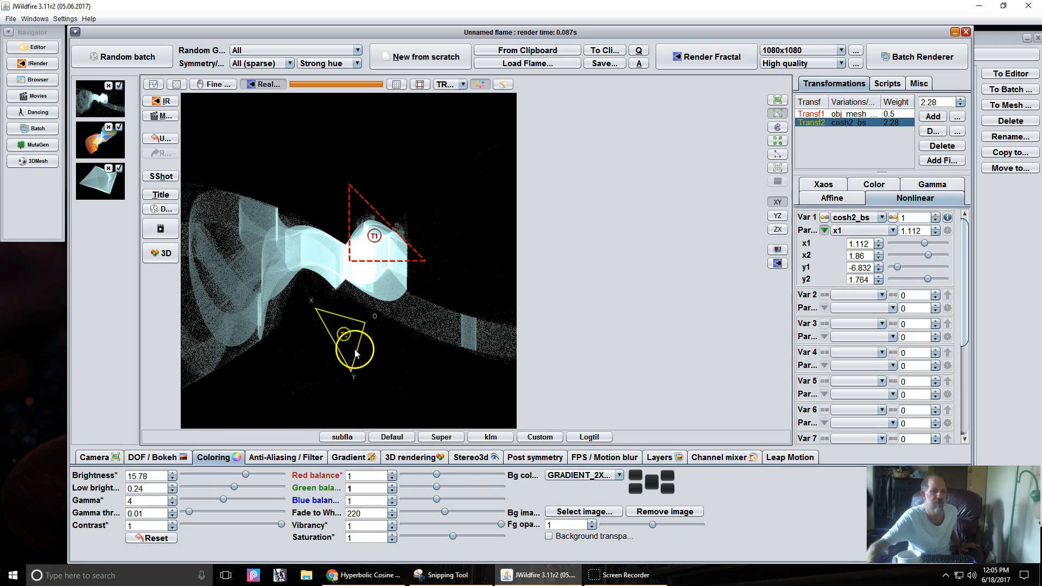
pyautogui.moveTo(357, 313); pyautogui.dragTo(356, 311)
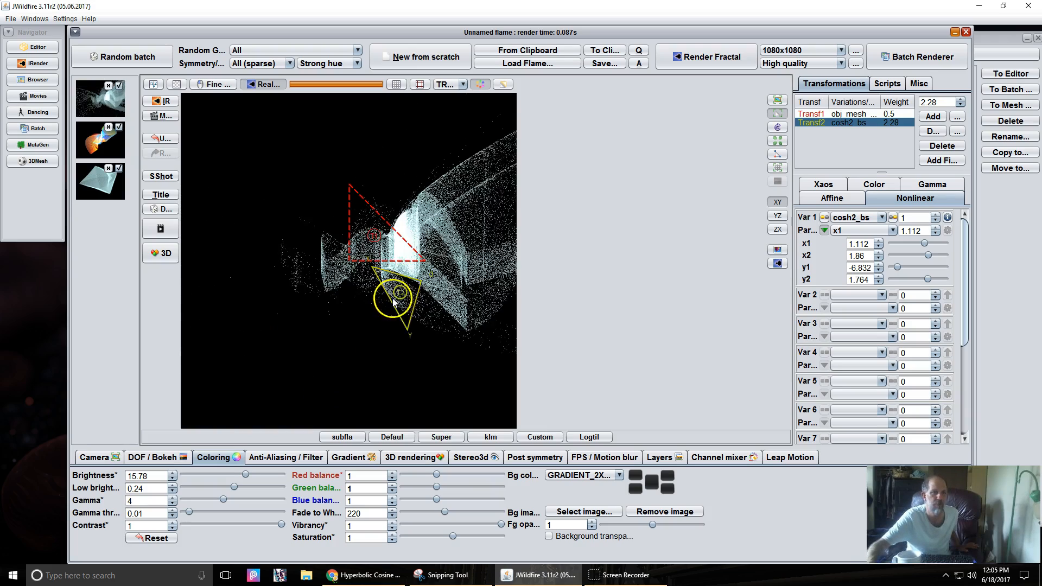
pyautogui.scroll(2, 265, 302)
pyautogui.scroll(-5, 265, 302)
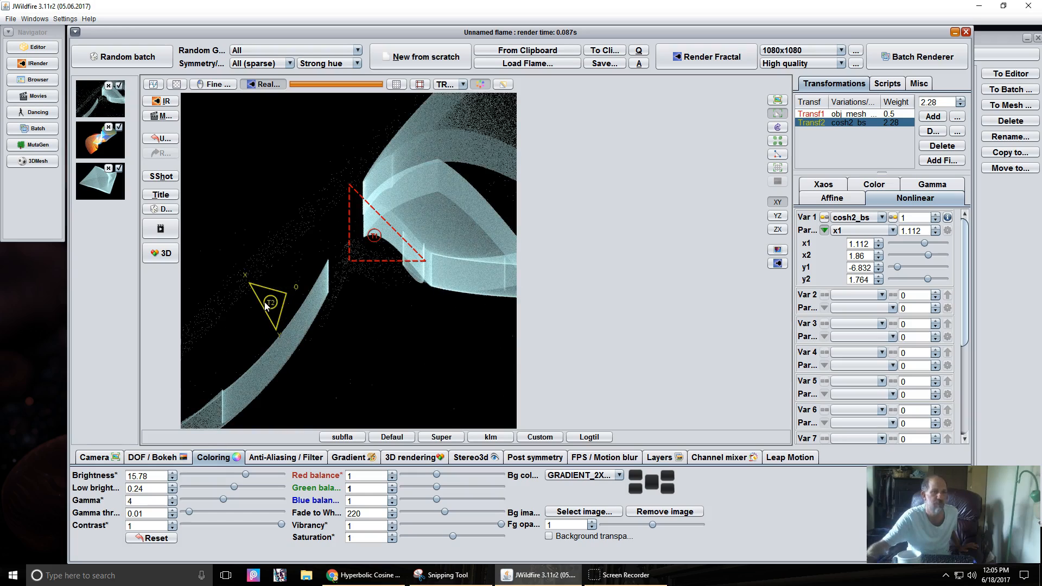